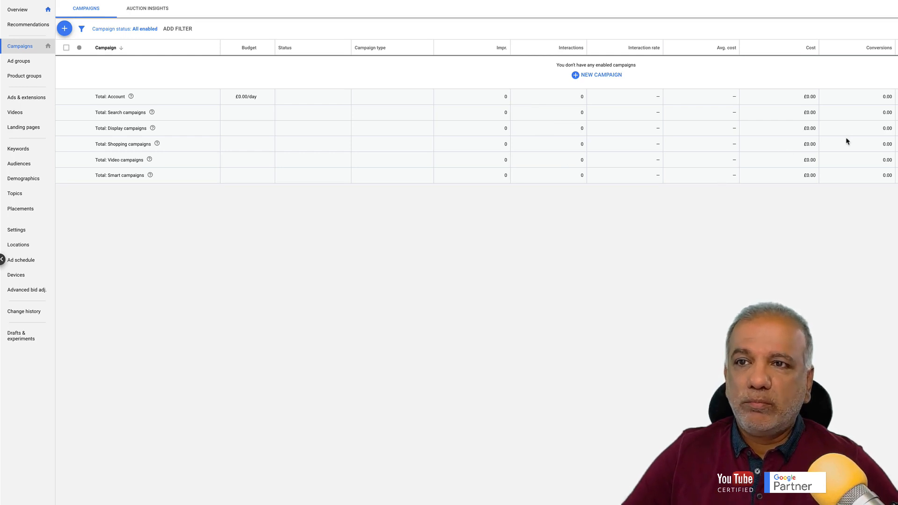
# - View the YouTube details under linked accounts, bring up the form for linking a YouTube channel, and dismiss it
pyautogui.click(817, 11)
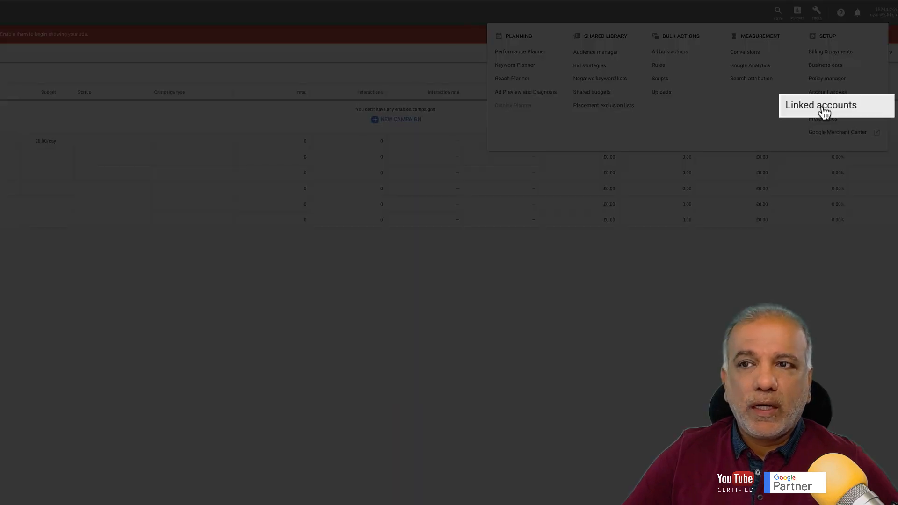
pyautogui.click(824, 112)
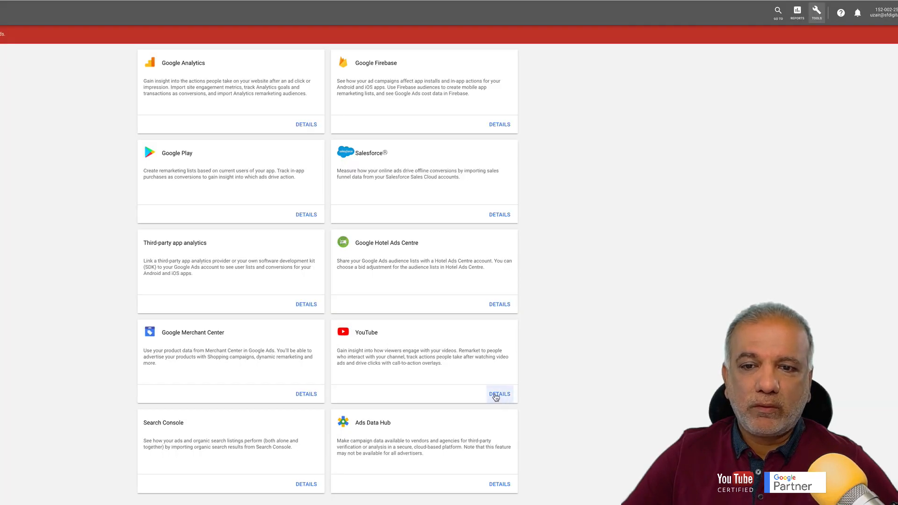
pyautogui.click(497, 395)
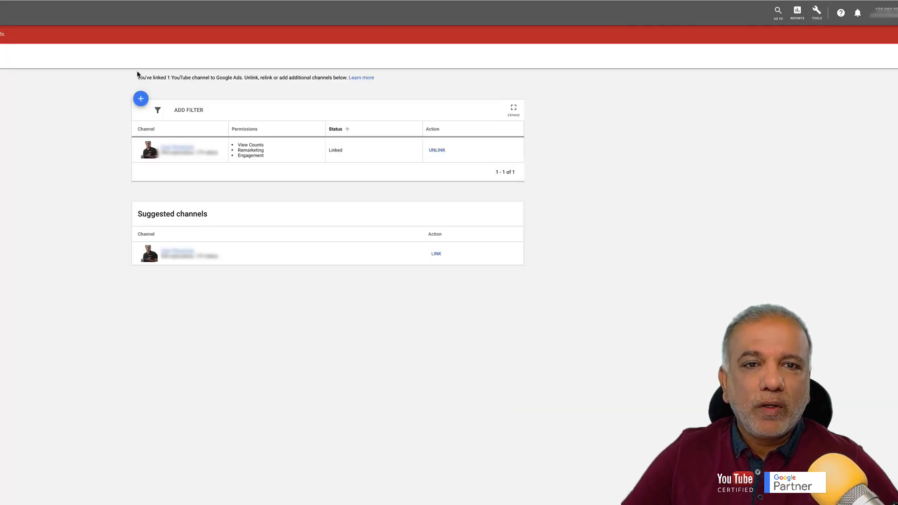
pyautogui.click(141, 100)
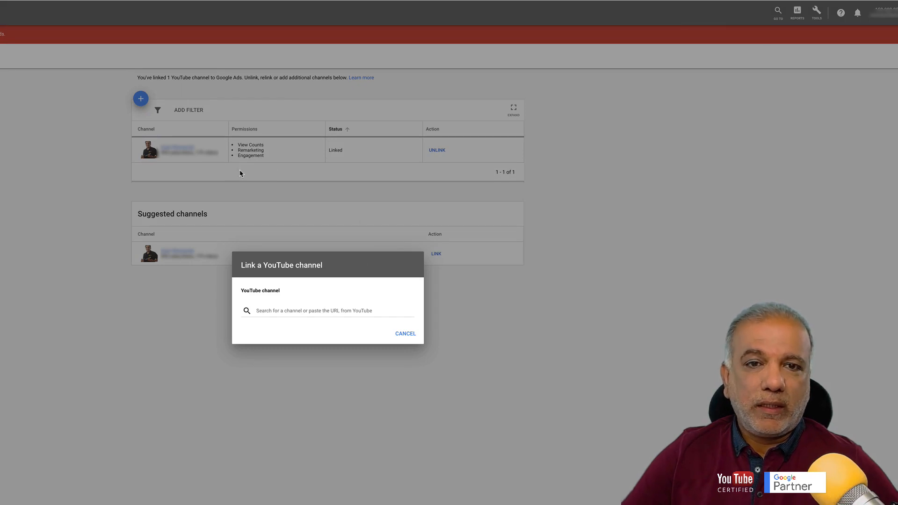
pyautogui.click(409, 336)
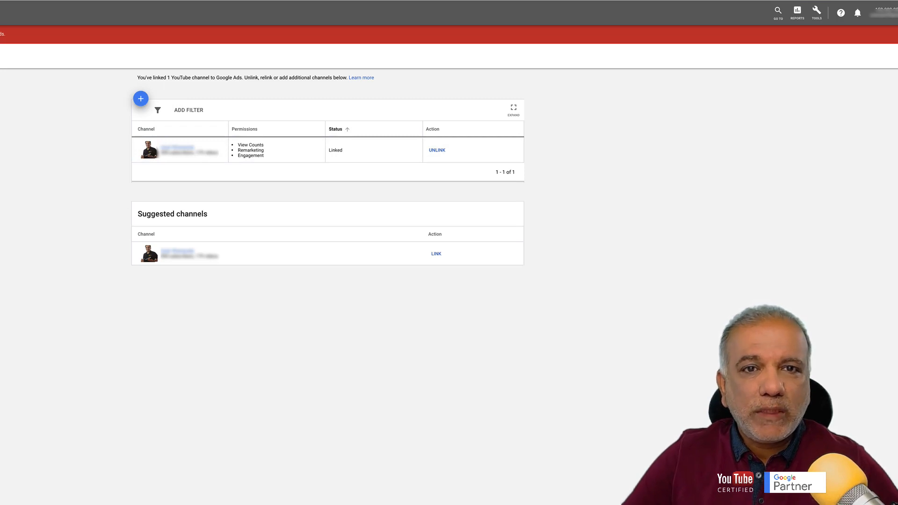
pyautogui.click(0, 13)
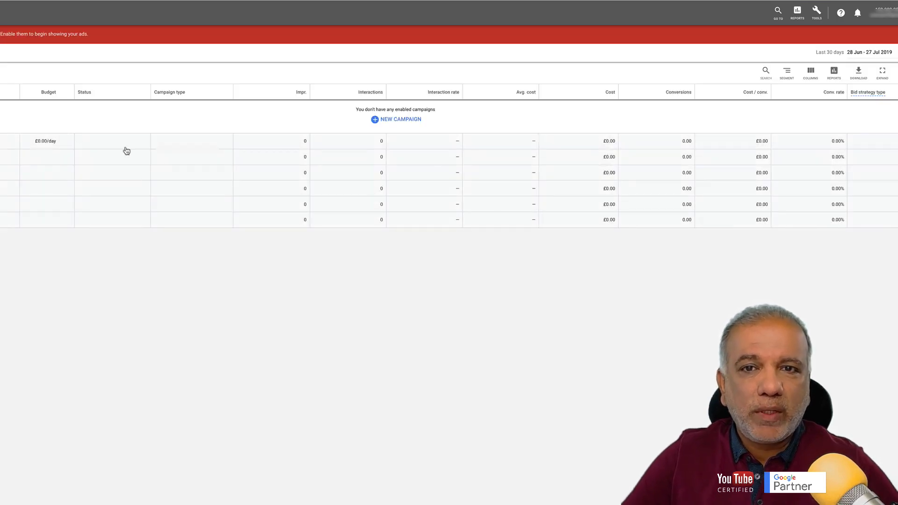
# - Return to linked accounts and open the Google Analytics details
pyautogui.click(818, 18)
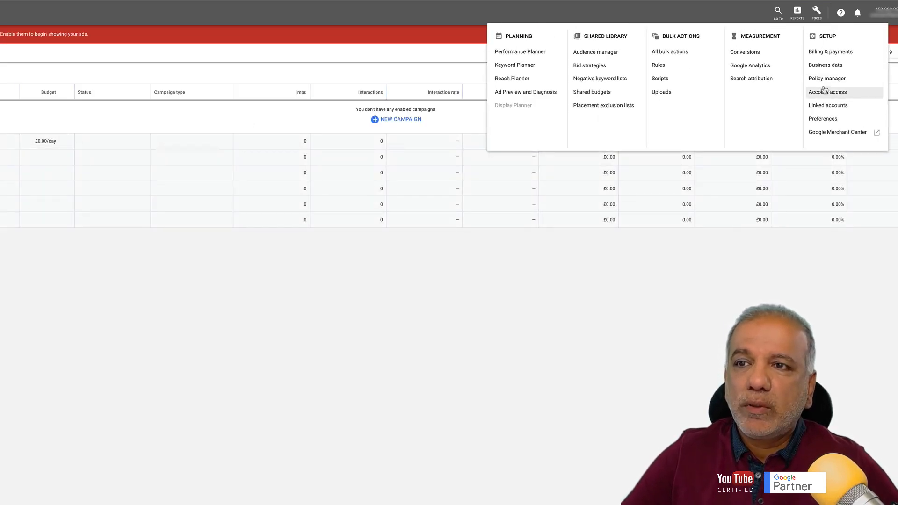
pyautogui.click(825, 105)
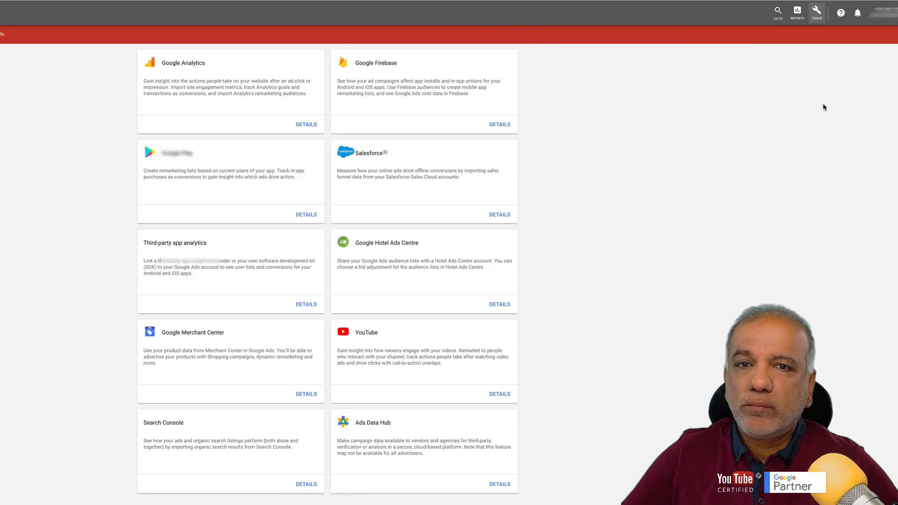
pyautogui.click(301, 125)
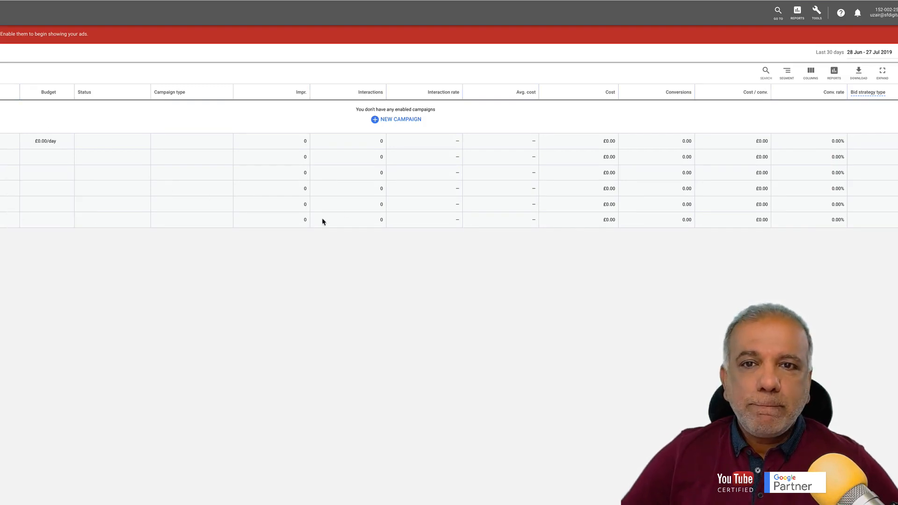
# - Start a new Video campaign without a goal's guidance, using the Custom video campaign subtype
pyautogui.click(390, 121)
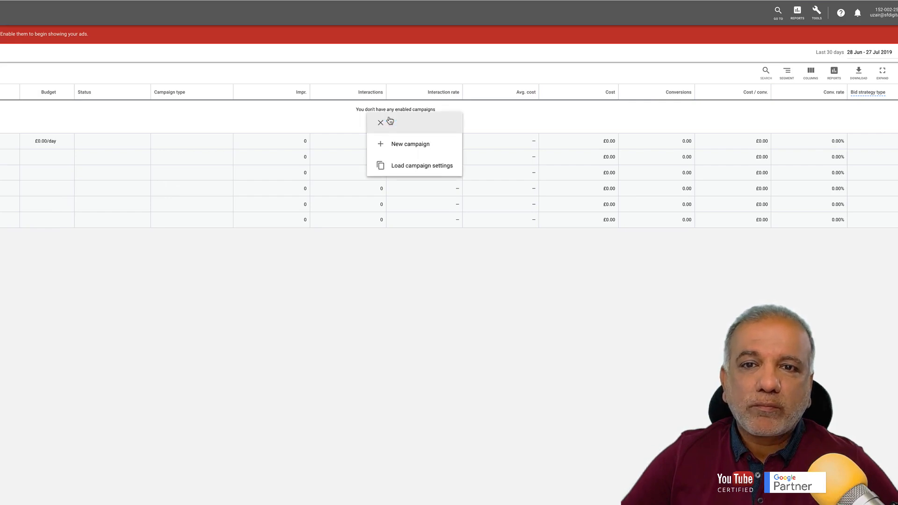
pyautogui.click(402, 144)
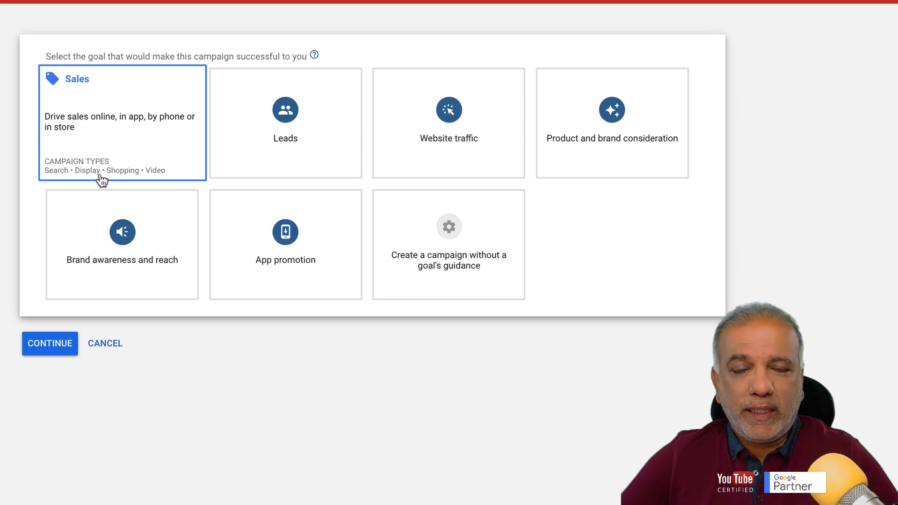
pyautogui.click(433, 275)
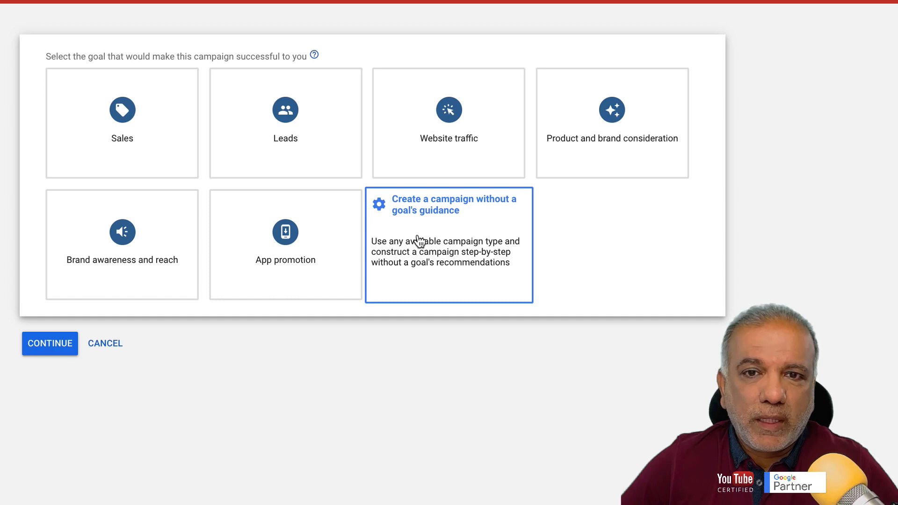
pyautogui.click(430, 210)
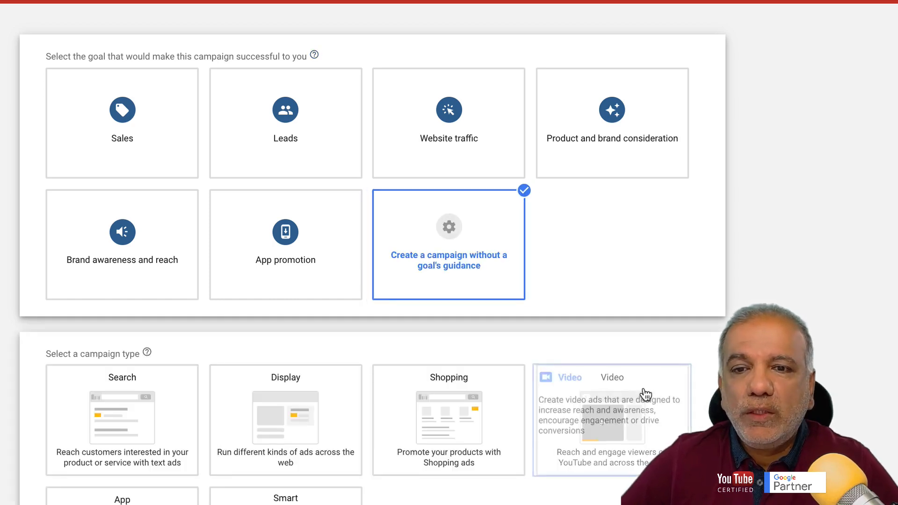
pyautogui.click(628, 396)
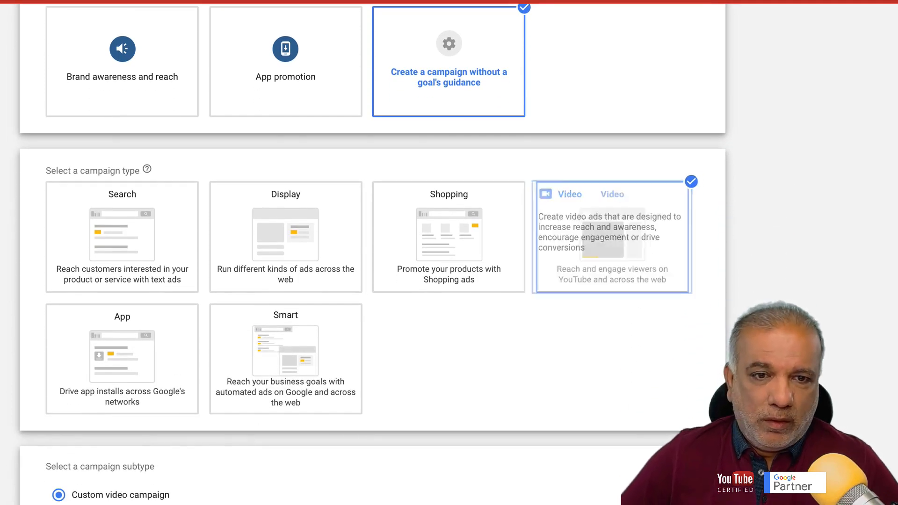
pyautogui.scroll(-9, 546, 254)
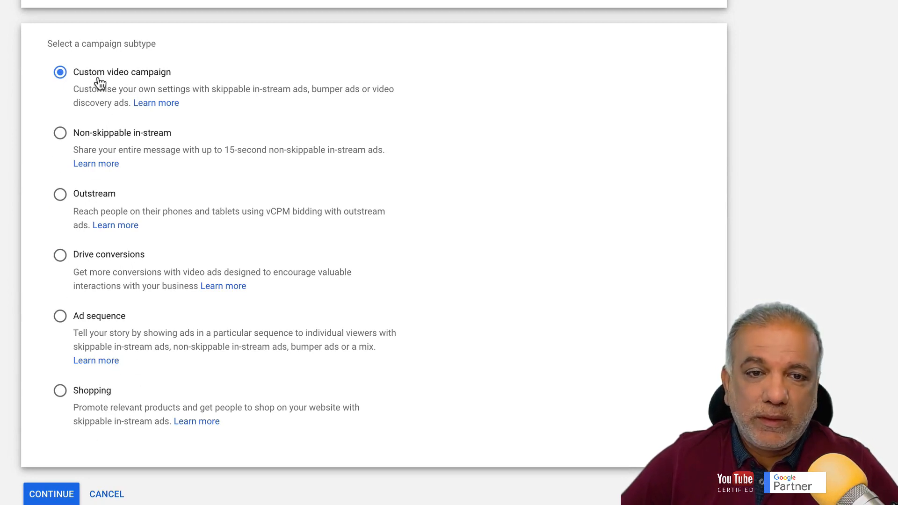
pyautogui.click(49, 494)
# - Review the custom video campaign's budget, bidding, targeting and content settings, including the Maximum CPV bid field
pyautogui.scroll(7, 50, 491)
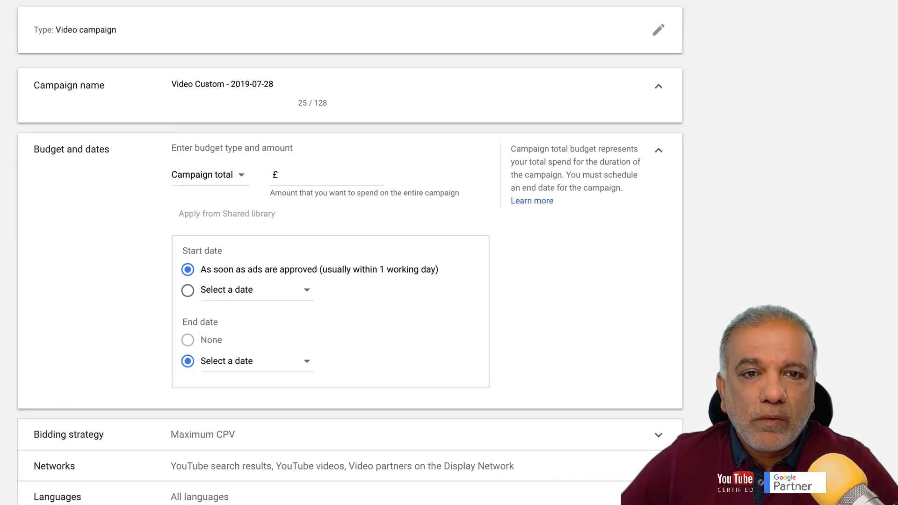
pyautogui.scroll(-4, 350, 252)
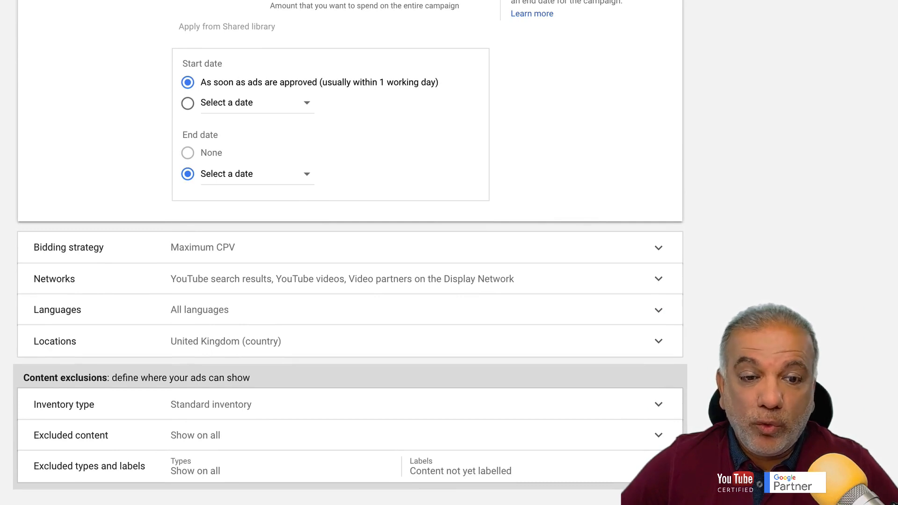
pyautogui.scroll(-2, 348, 252)
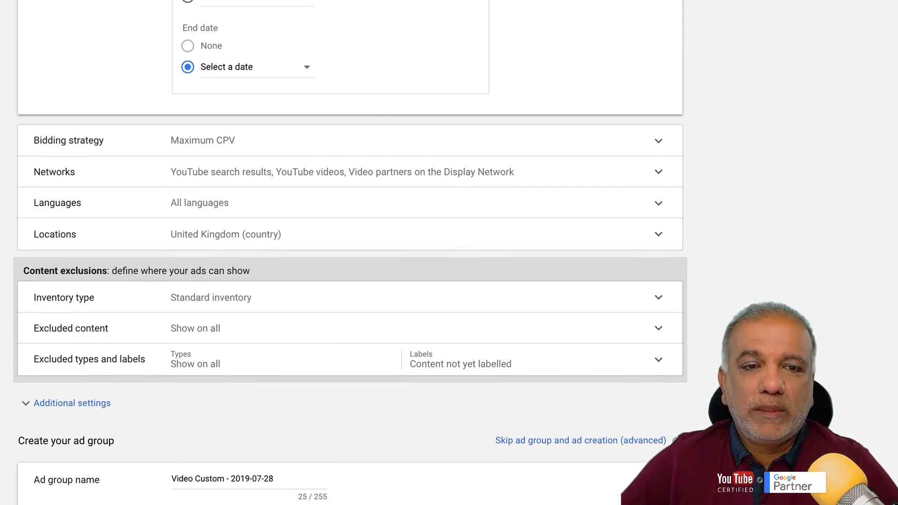
pyautogui.scroll(-3, 348, 252)
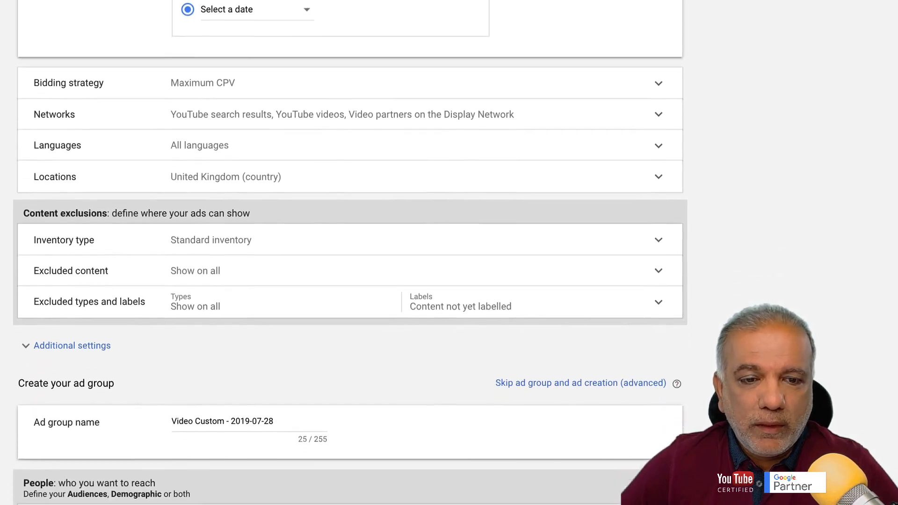
pyautogui.scroll(-2, 350, 252)
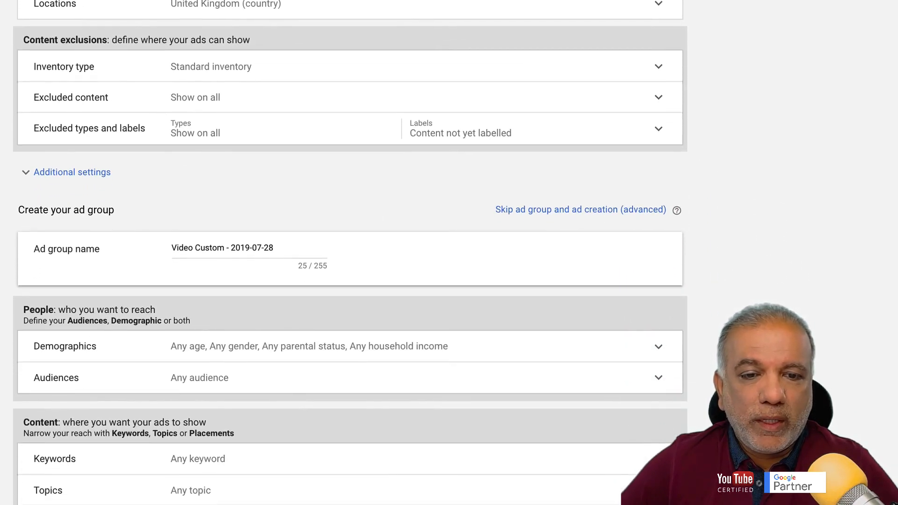
pyautogui.scroll(-4, 191, 436)
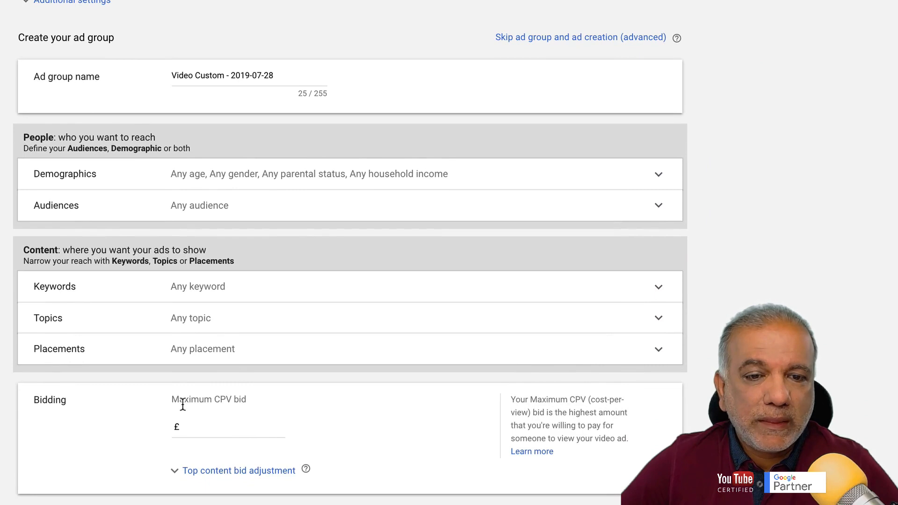
pyautogui.moveTo(186, 404); pyautogui.dragTo(240, 400)
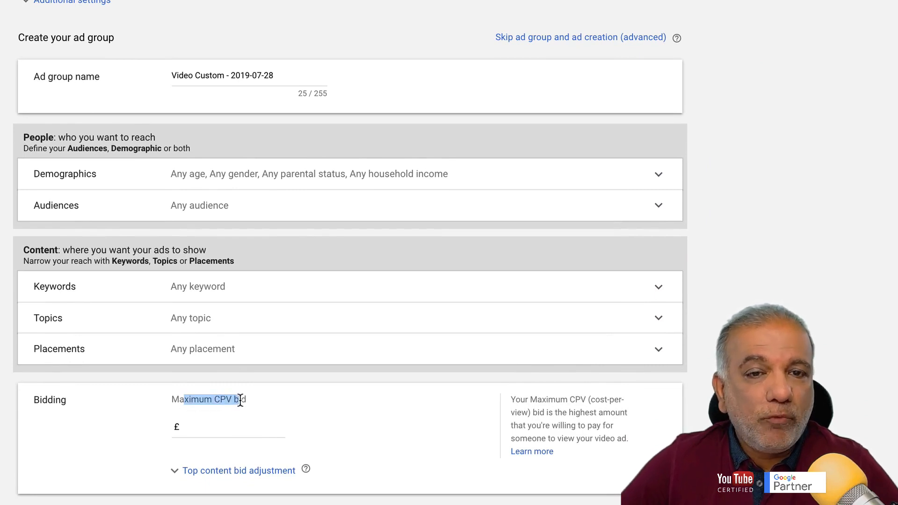
pyautogui.click(217, 427)
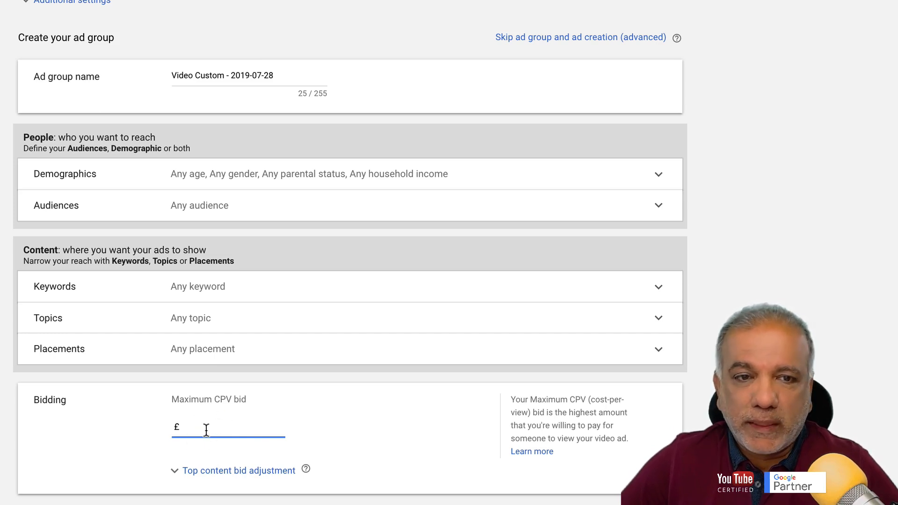
pyautogui.scroll(1, 235, 385)
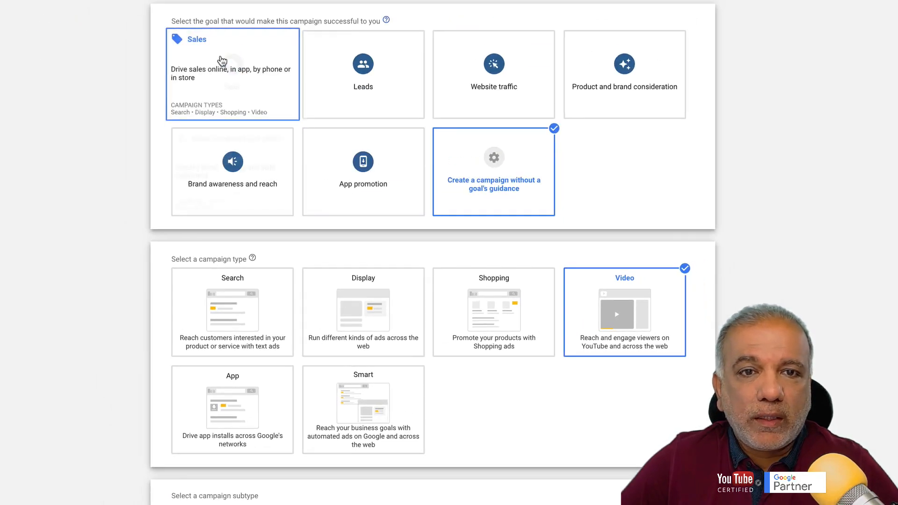
# - Change the campaign goal to Sales with the Video type and continue with the Drive conversions subtype
pyautogui.click(223, 61)
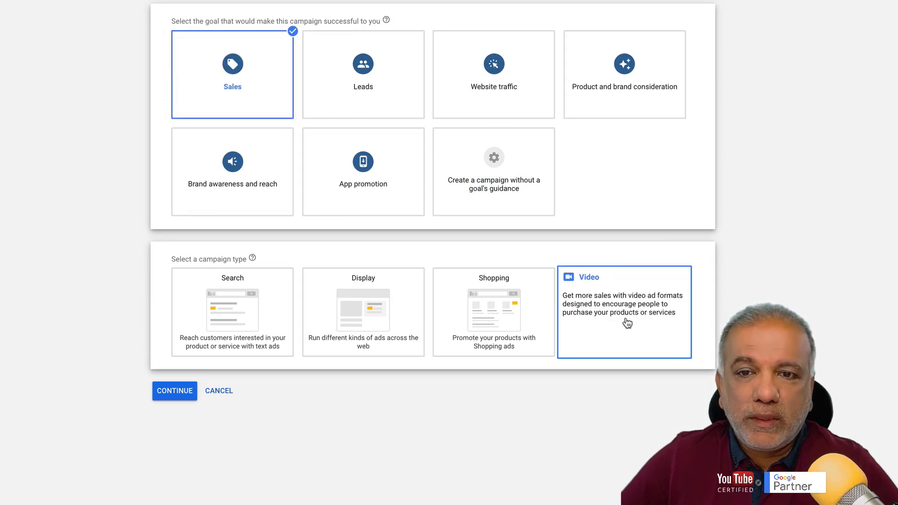
pyautogui.click(627, 322)
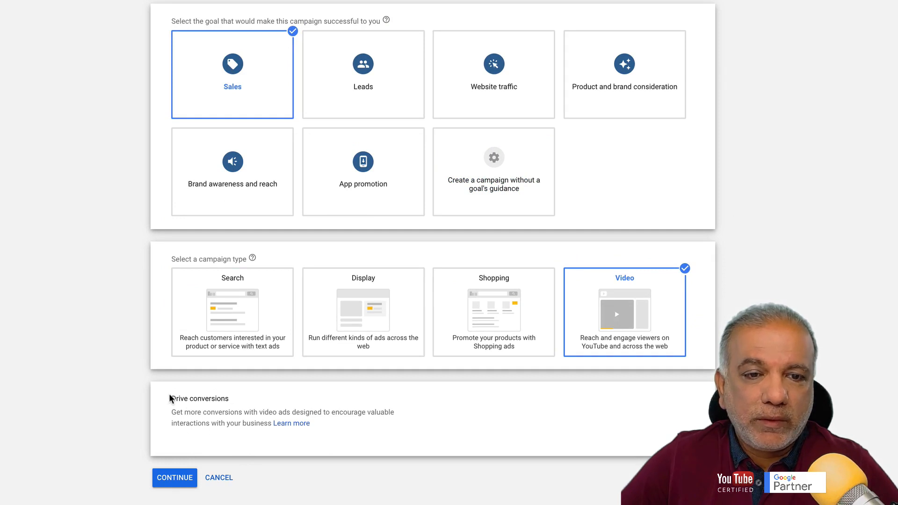
pyautogui.moveTo(170, 398); pyautogui.dragTo(220, 406)
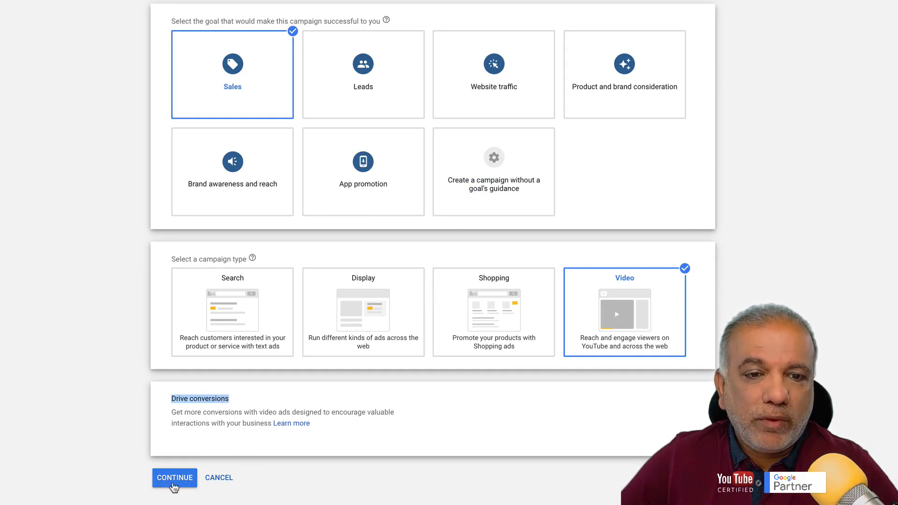
pyautogui.click(173, 484)
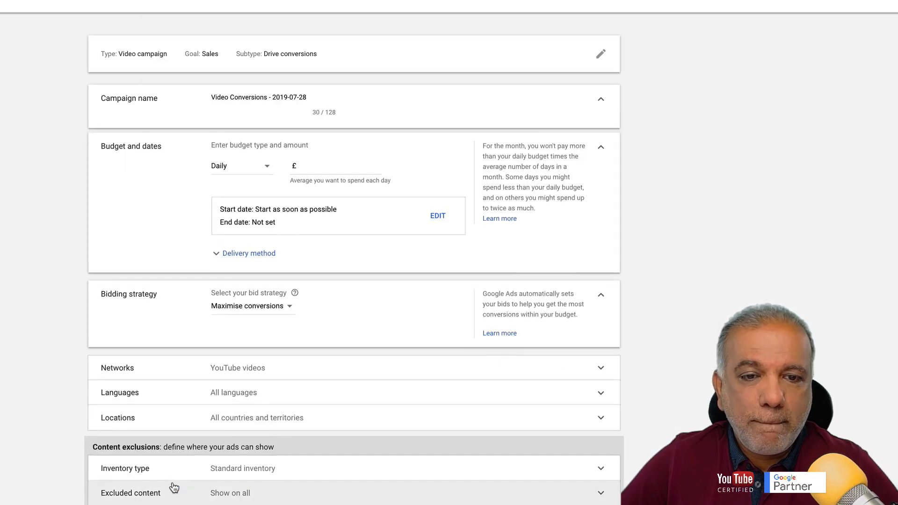
# - Set the campaign's bid strategy to Target CPA, open its amount for editing, and check the suggested range for video campaigns
pyautogui.scroll(-3, 174, 487)
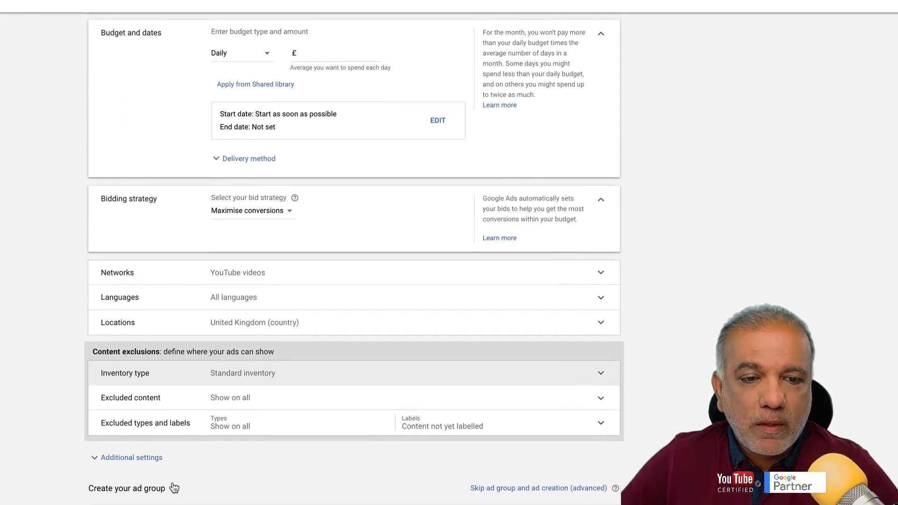
pyautogui.scroll(-1, 172, 481)
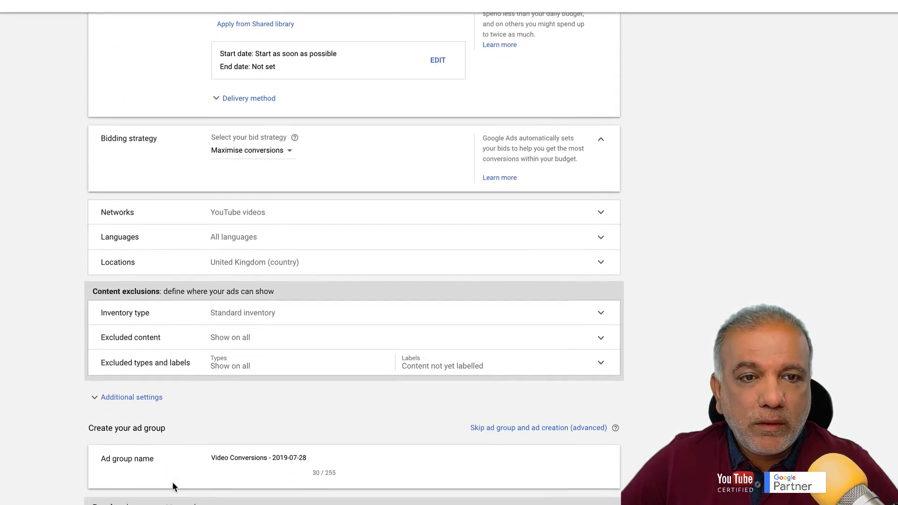
pyautogui.scroll(3, 172, 481)
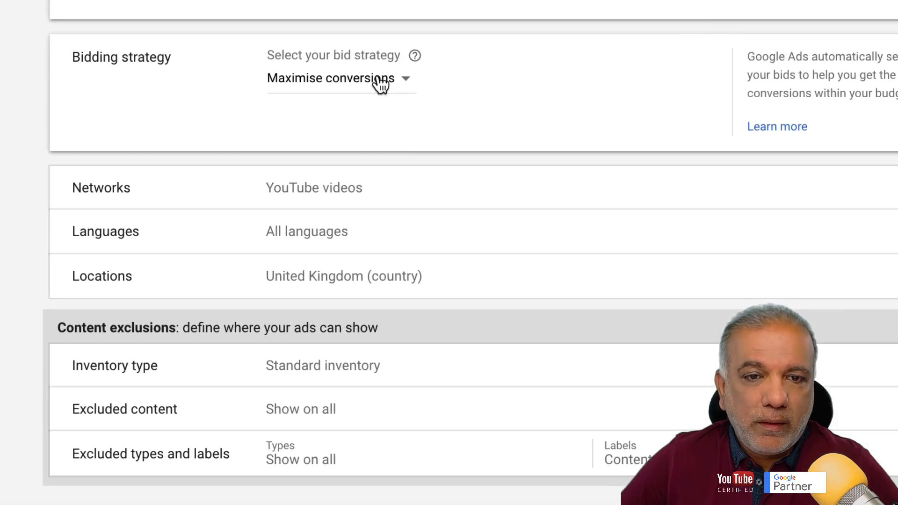
pyautogui.click(380, 83)
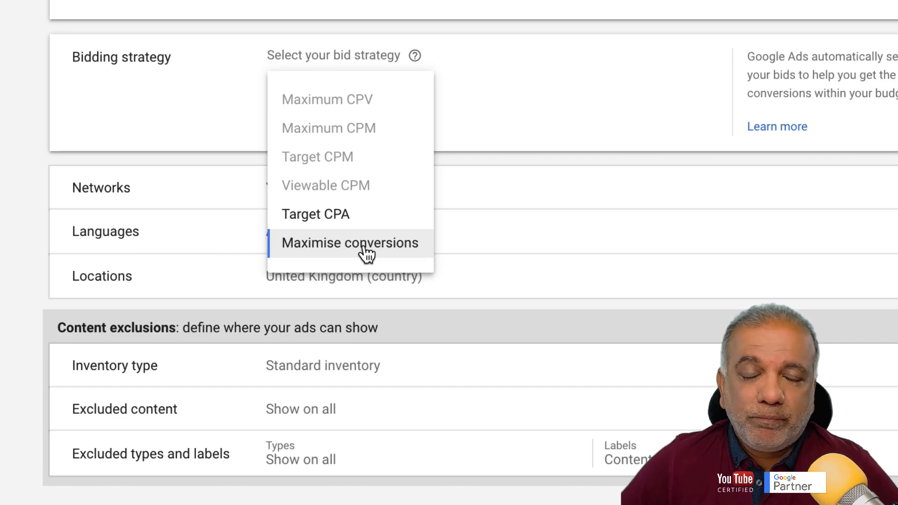
pyautogui.click(305, 214)
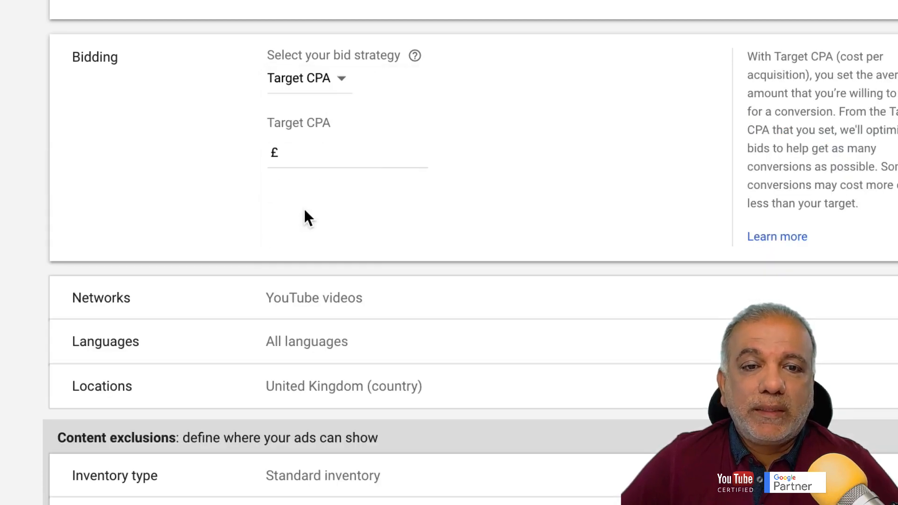
pyautogui.click(337, 153)
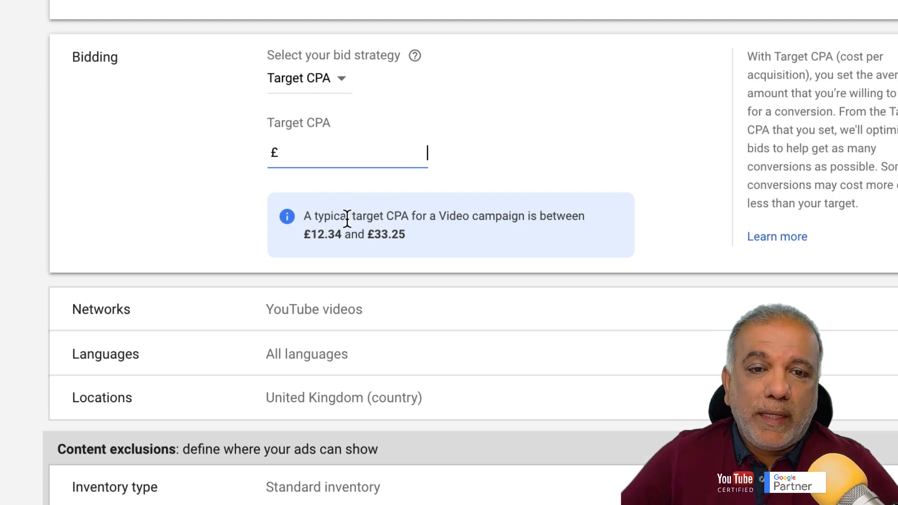
pyautogui.moveTo(324, 214); pyautogui.dragTo(556, 234)
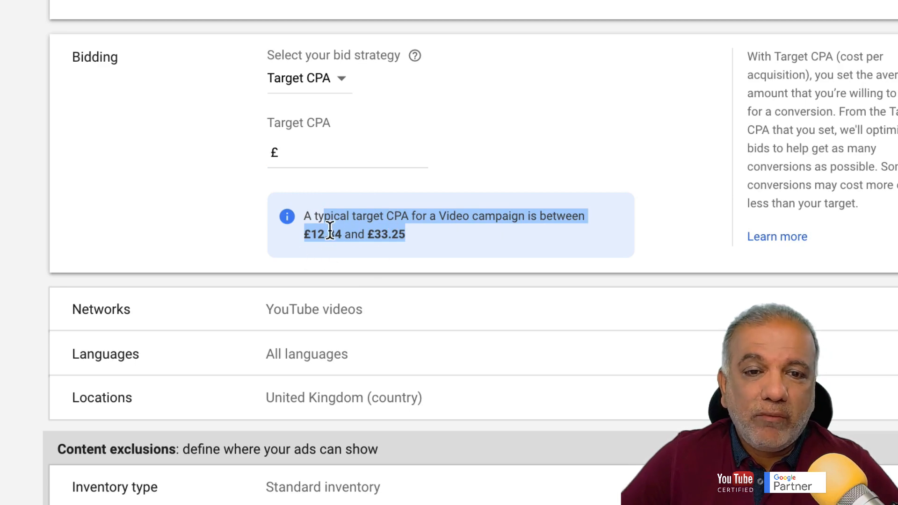
# - Set the Target CPA to £12.00 and check which bid strategies are available for the campaign
pyautogui.click(304, 149)
pyautogui.write('12')
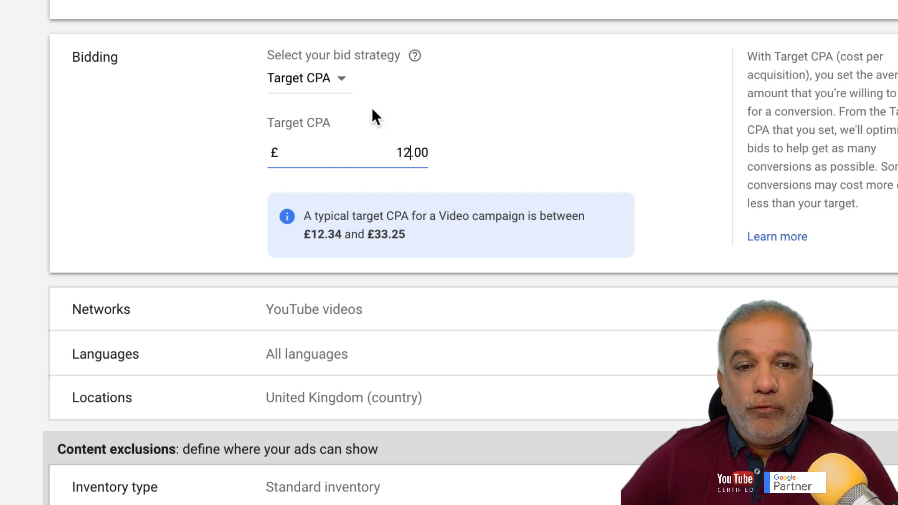
pyautogui.click(320, 89)
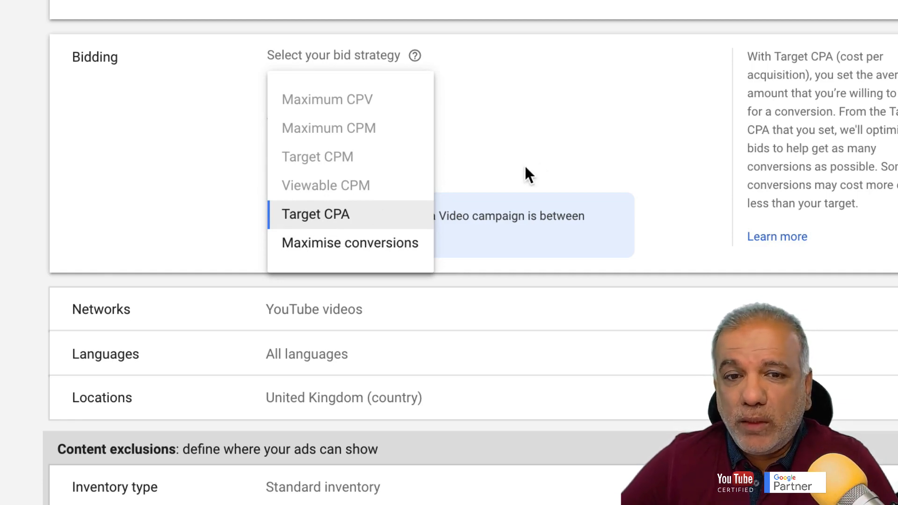
pyautogui.click(492, 161)
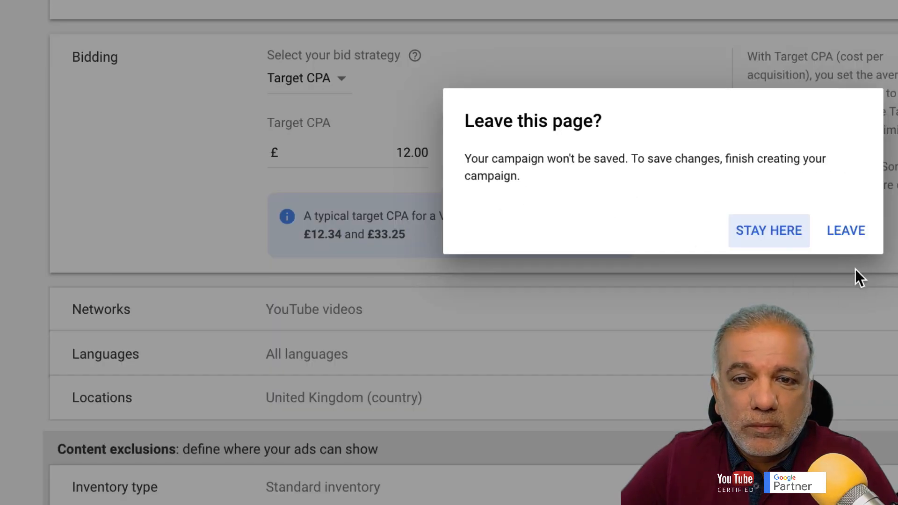
# - Leave the unsaved campaign, start a Custom video campaign without a goal's guidance, and select its campaign name text
pyautogui.click(859, 246)
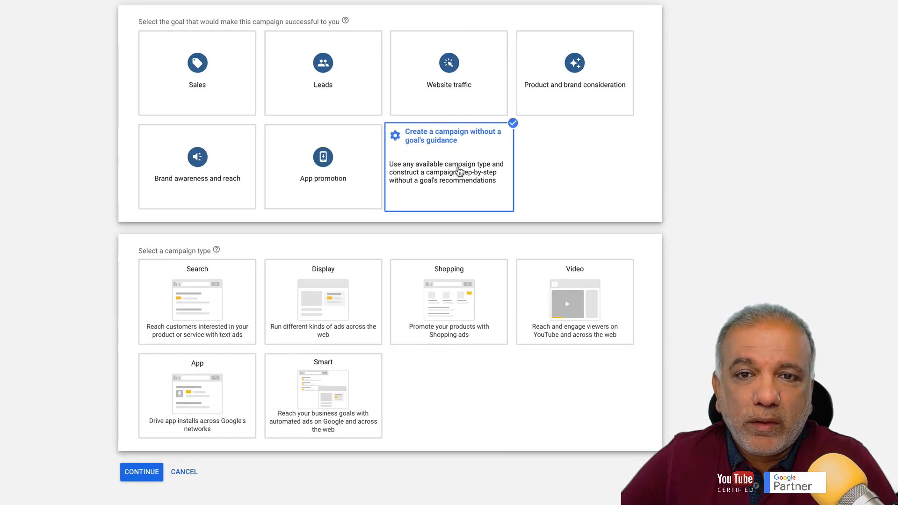
pyautogui.click(575, 306)
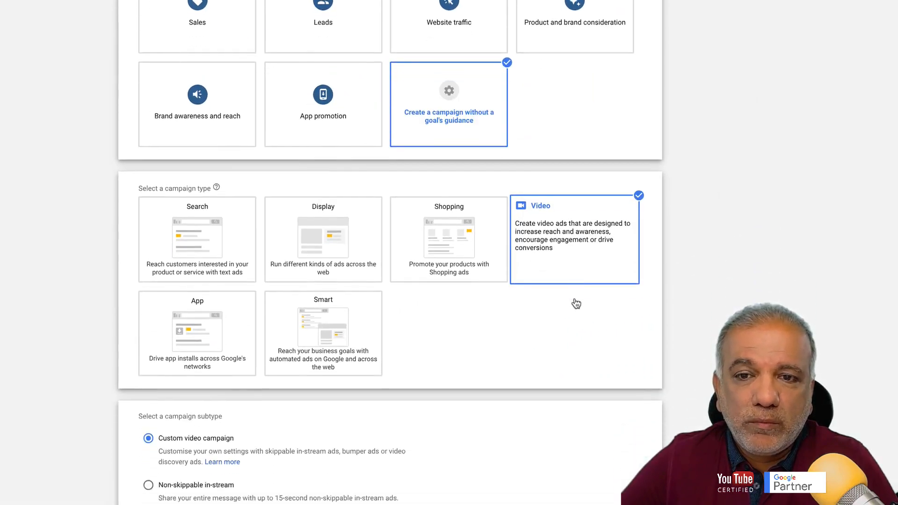
pyautogui.scroll(-1, 212, 469)
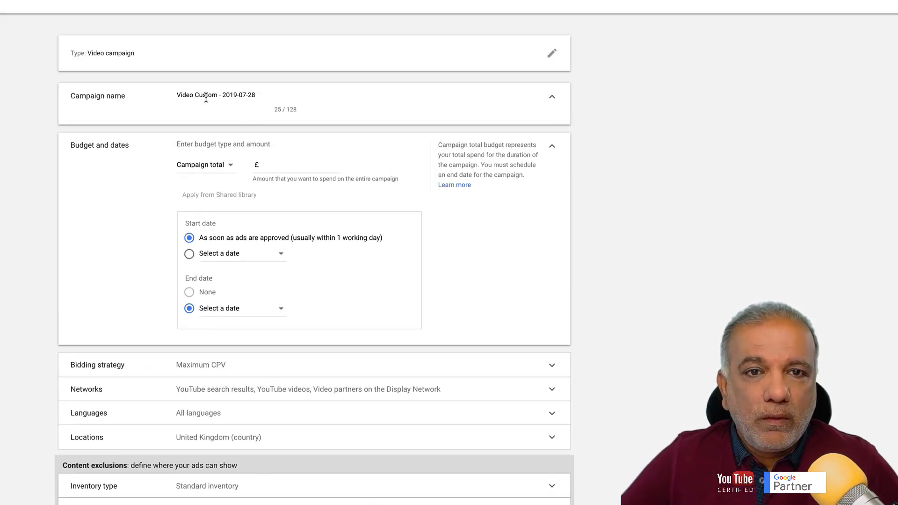
pyautogui.click(243, 96)
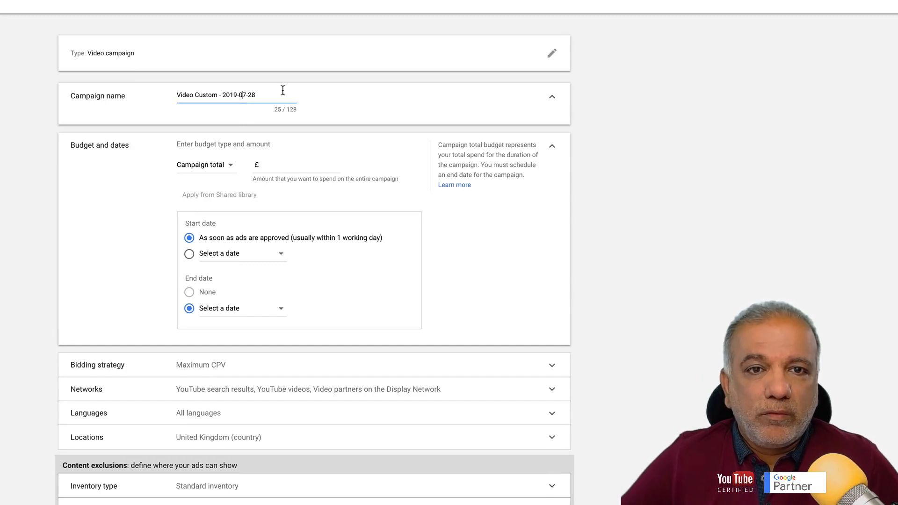
pyautogui.moveTo(181, 96); pyautogui.dragTo(262, 96)
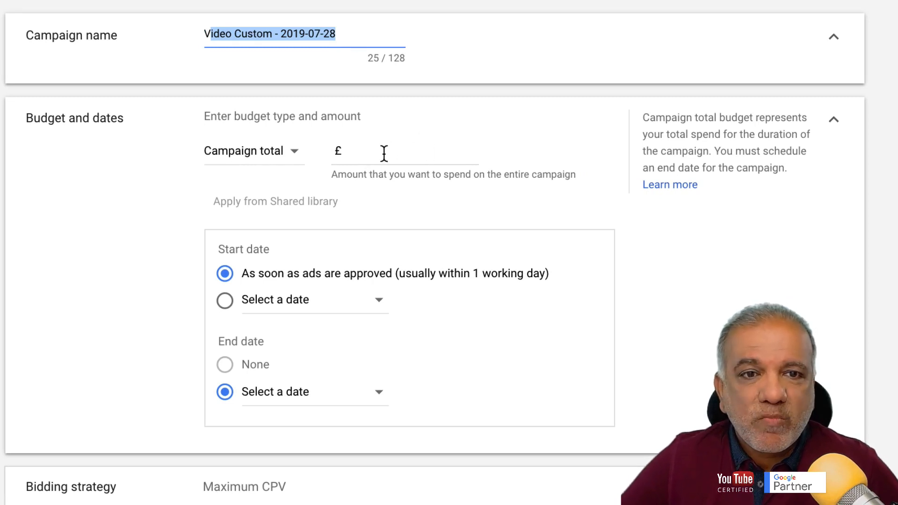
# - Change the budget type to Daily and set the average daily spend to £10.00
pyautogui.click(288, 152)
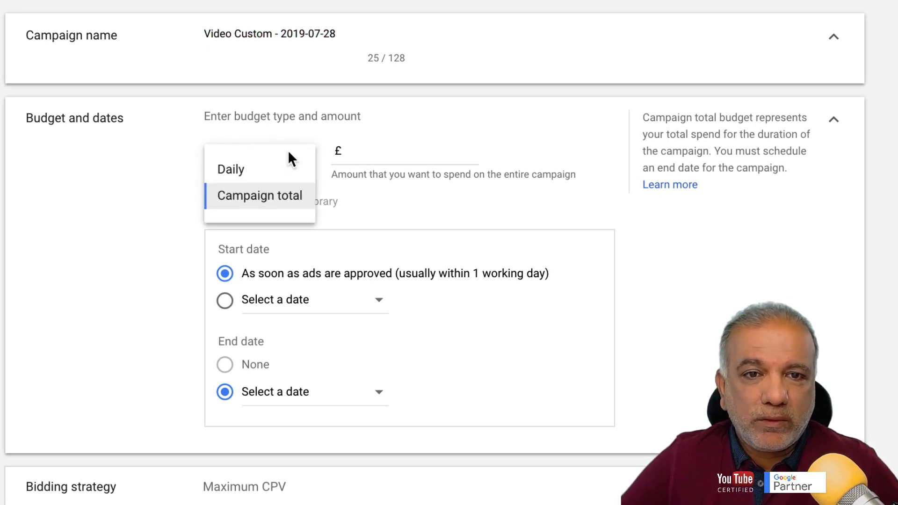
pyautogui.click(265, 169)
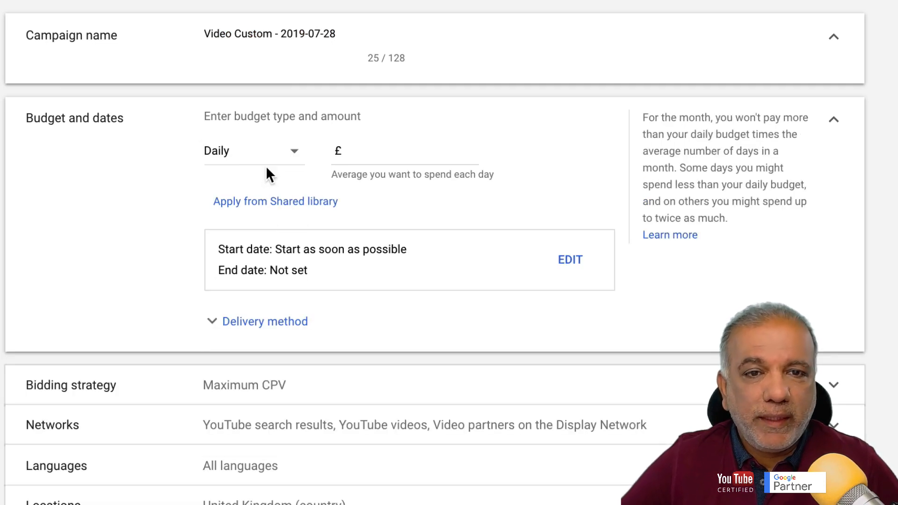
pyautogui.click(279, 159)
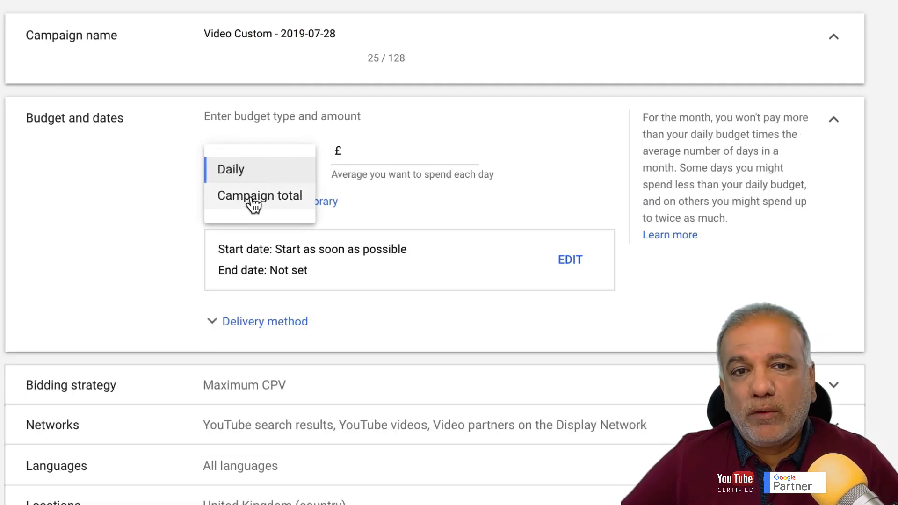
pyautogui.click(240, 170)
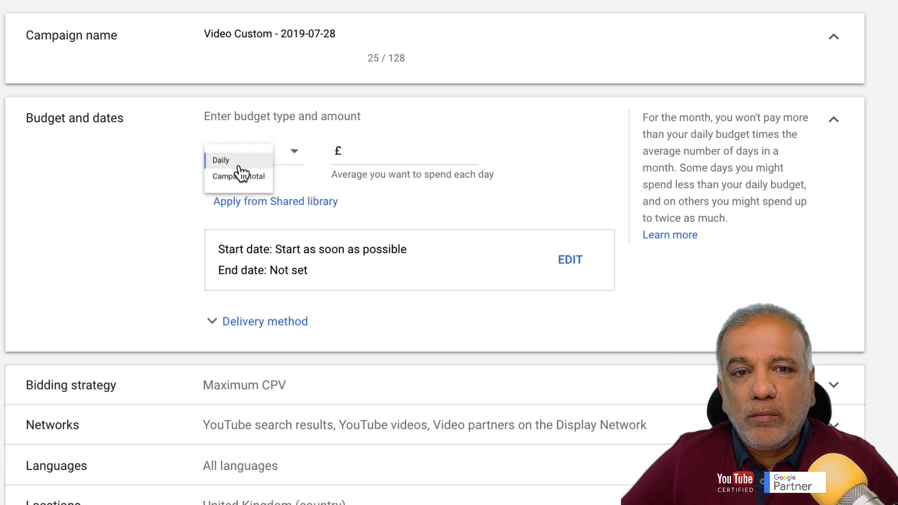
pyautogui.click(394, 154)
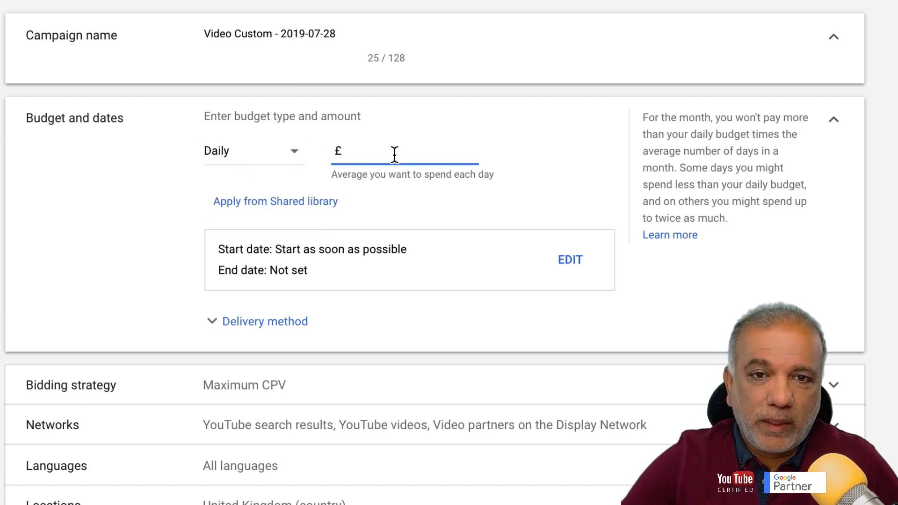
pyautogui.write('10.00')
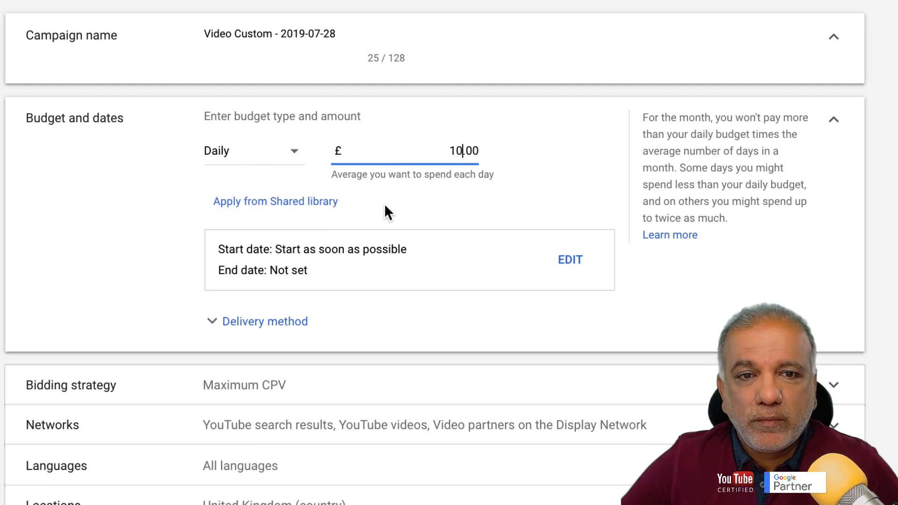
pyautogui.press('Tab')
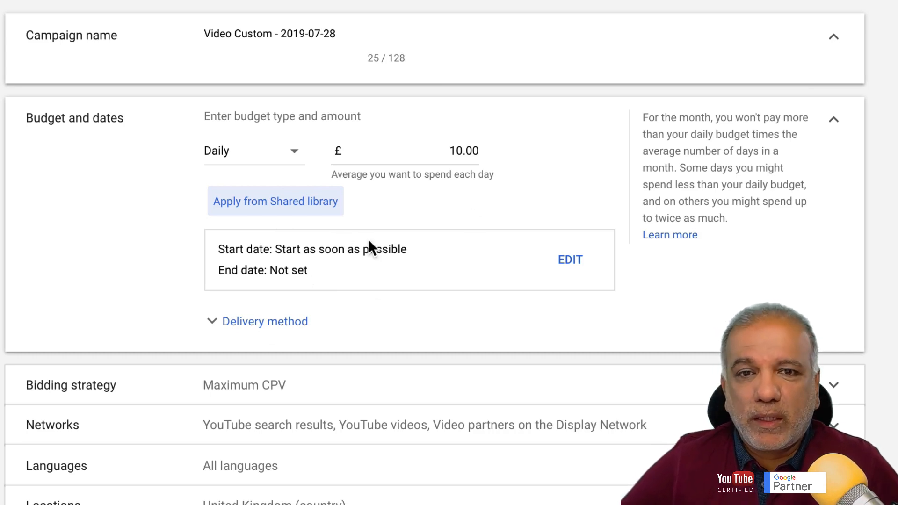
# - Compare the Accelerated and Standard delivery methods for the budget and choose Standard
pyautogui.click(265, 321)
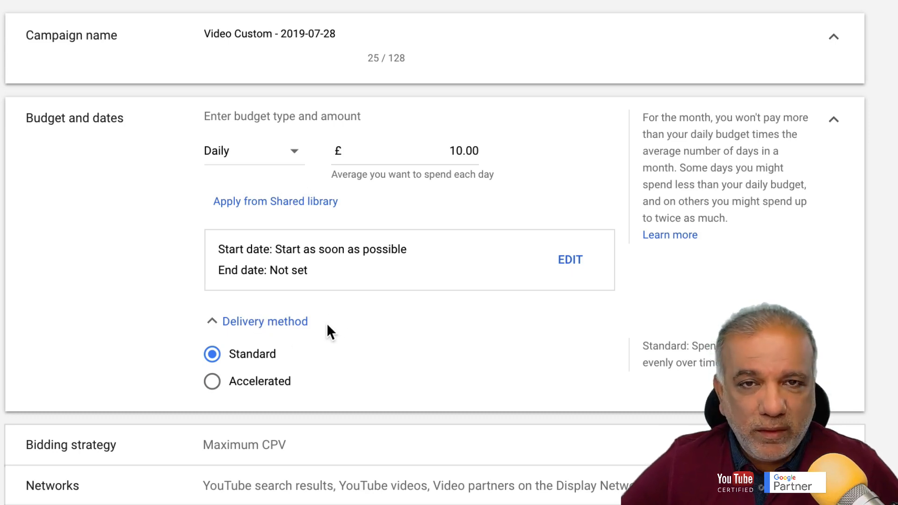
pyautogui.scroll(-2, 327, 329)
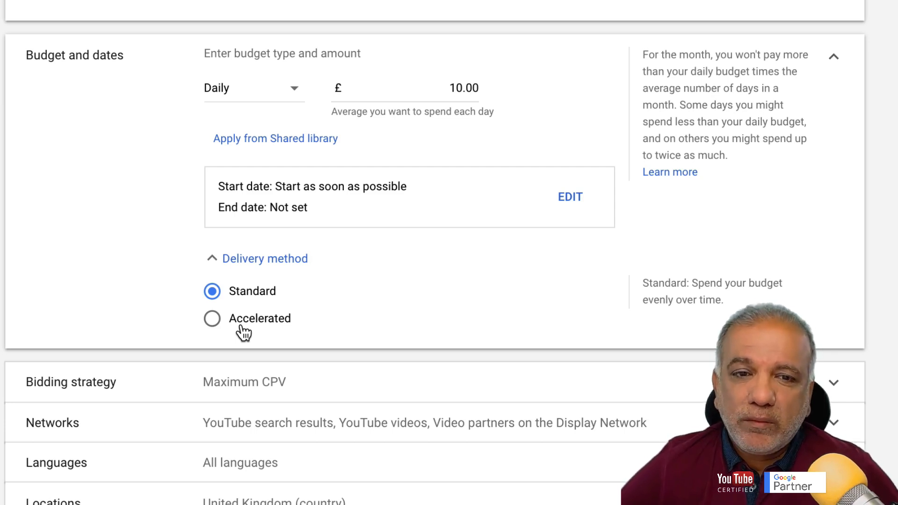
pyautogui.click(218, 321)
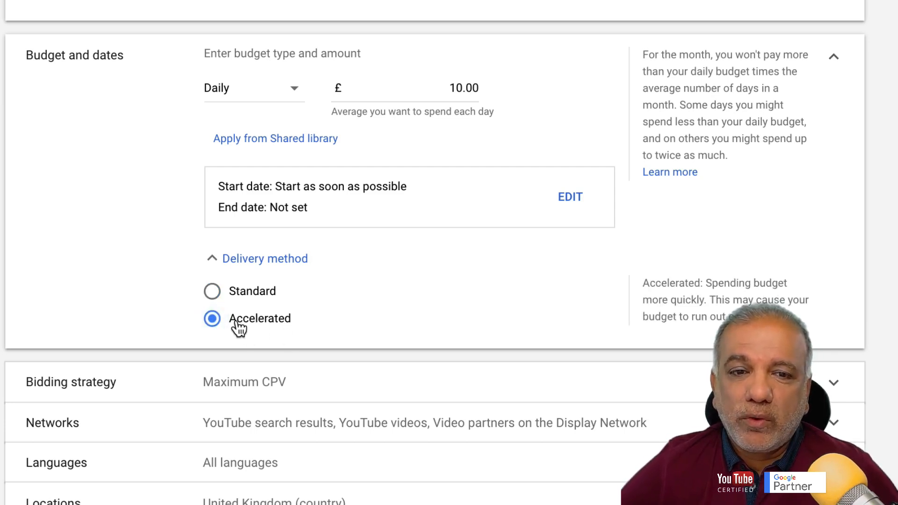
pyautogui.click(216, 300)
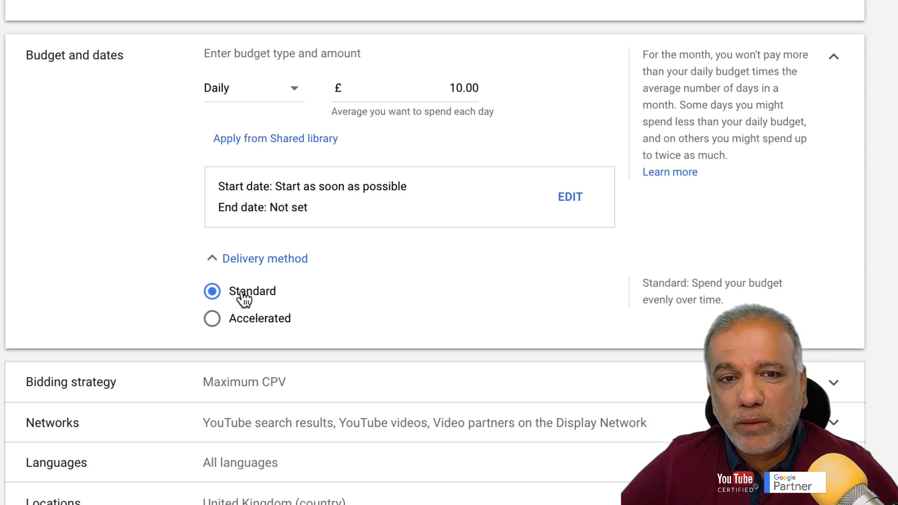
# - Expand the bidding strategy settings, check the available strategies, and select Maximum CPV
pyautogui.scroll(-3, 236, 295)
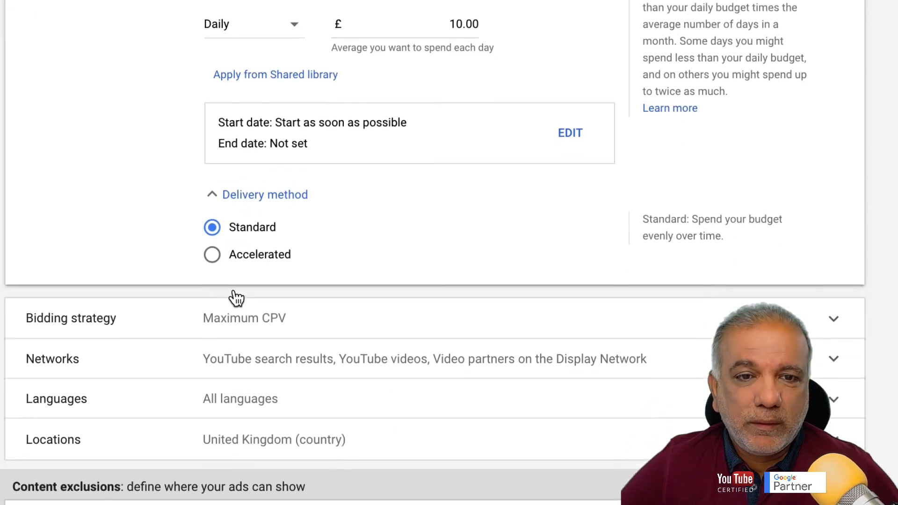
pyautogui.click(271, 232)
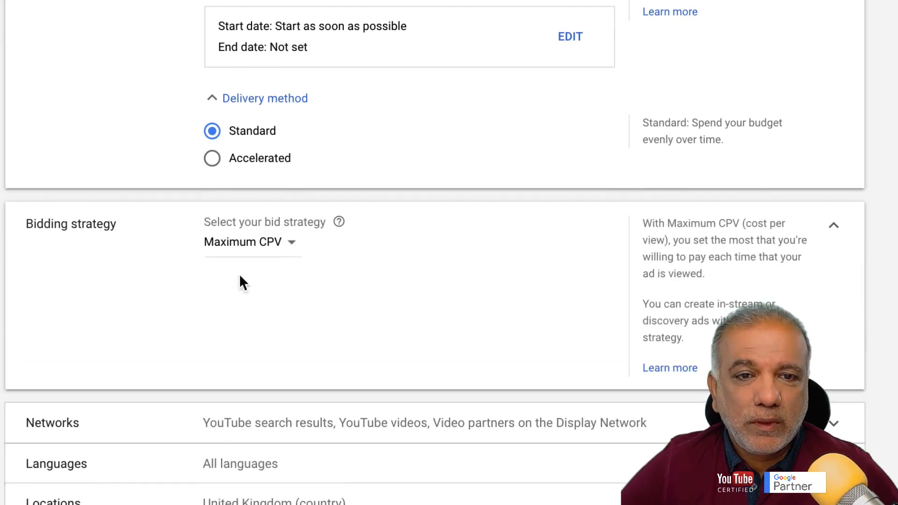
pyautogui.click(255, 250)
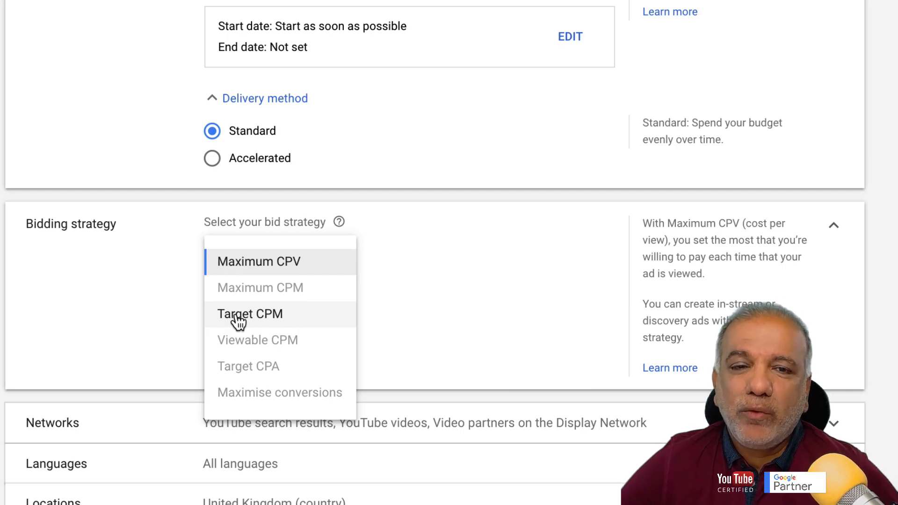
pyautogui.click(254, 259)
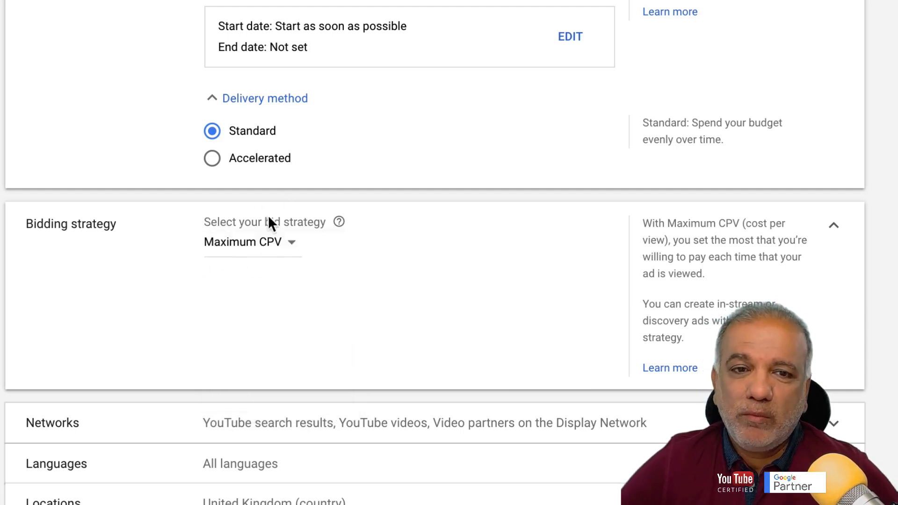
# - Exclude YouTube search results and Video partners on the Display Network from the campaign's networks
pyautogui.scroll(-4, 290, 271)
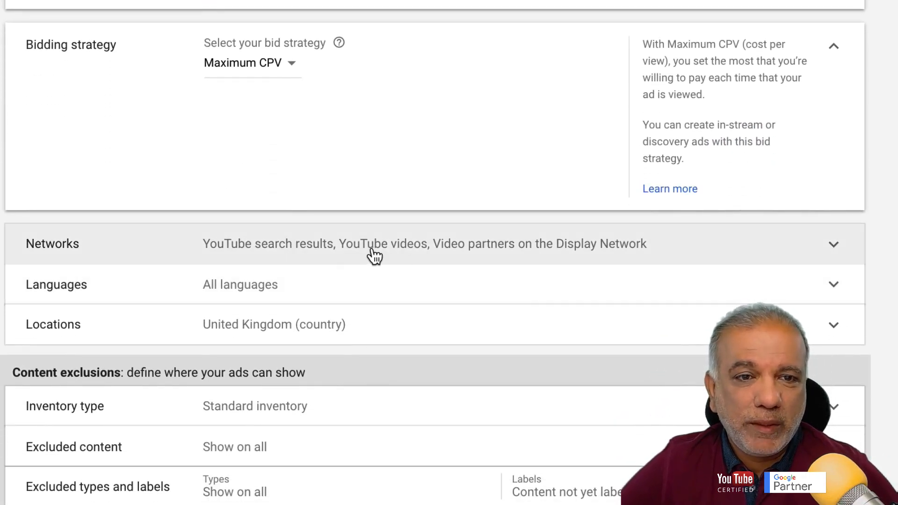
pyautogui.click(374, 256)
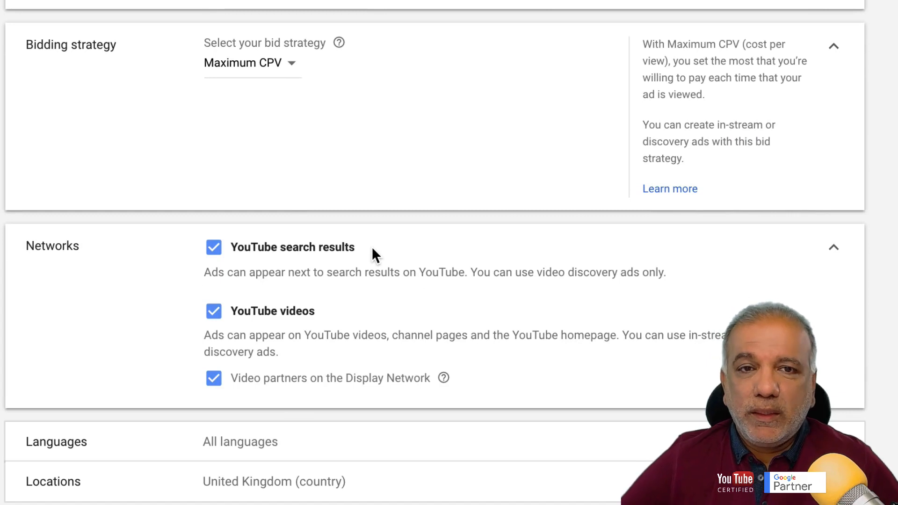
pyautogui.click(215, 250)
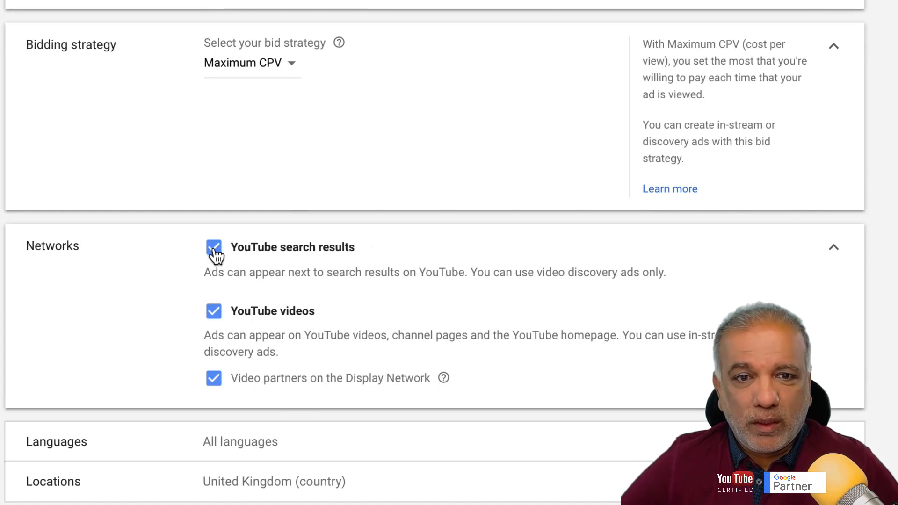
pyautogui.click(213, 380)
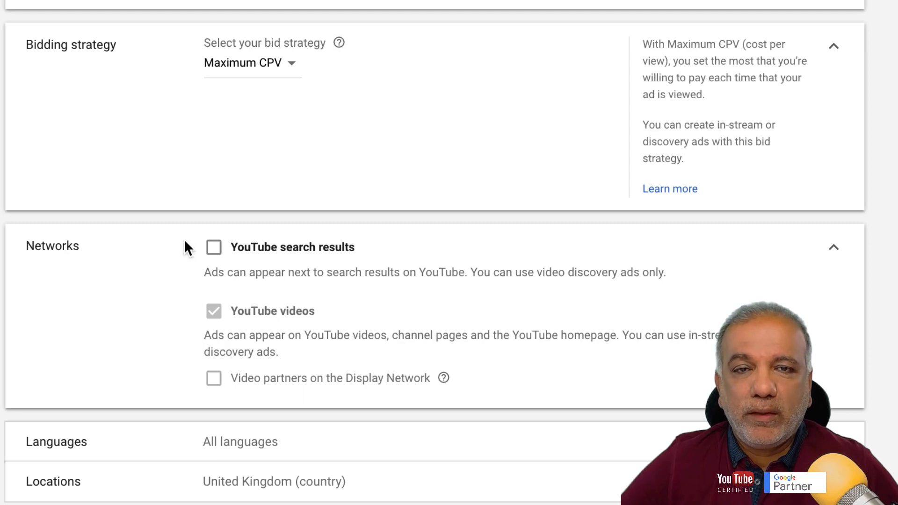
# - Set English as the language the campaign's customers speak
pyautogui.scroll(-4, 173, 302)
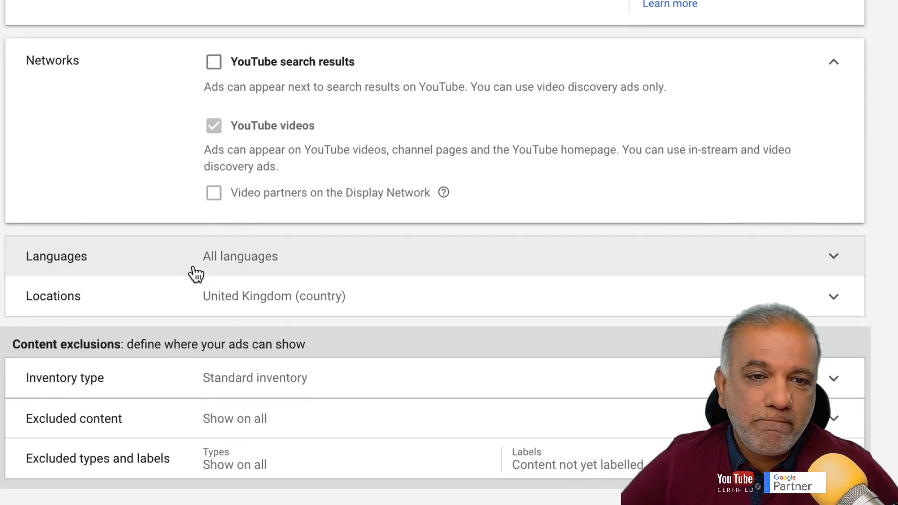
pyautogui.click(237, 257)
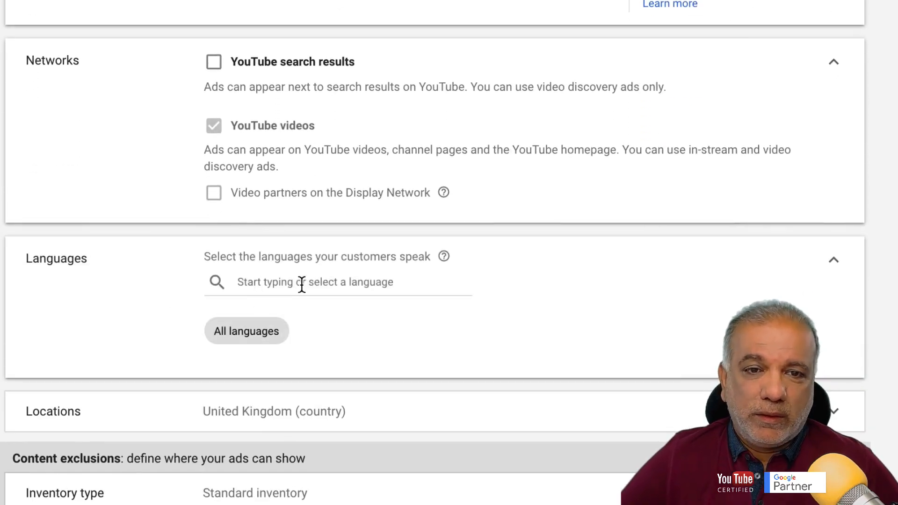
pyautogui.click(327, 284)
pyautogui.write('engli')
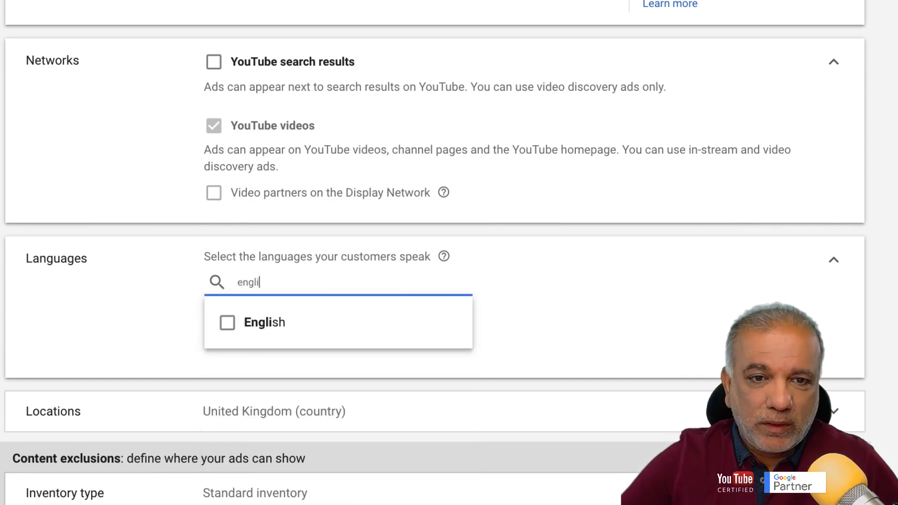
pyautogui.click(229, 322)
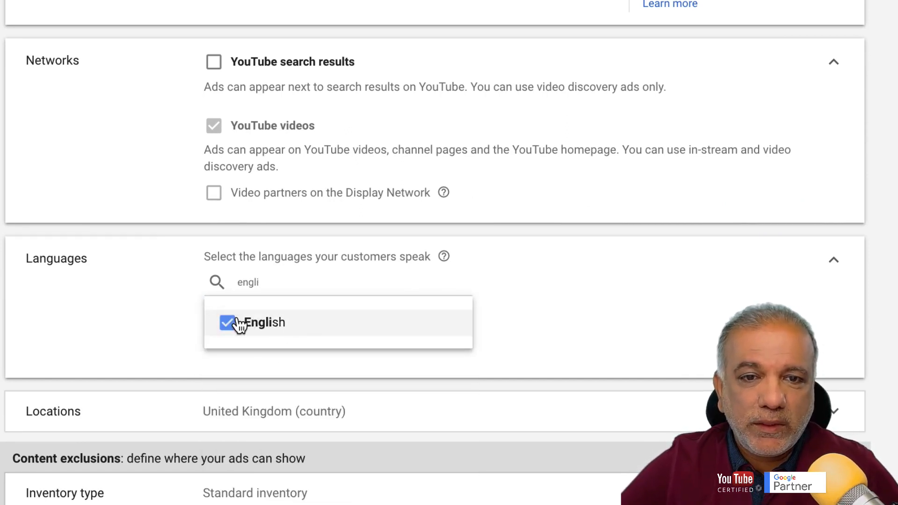
pyautogui.click(588, 331)
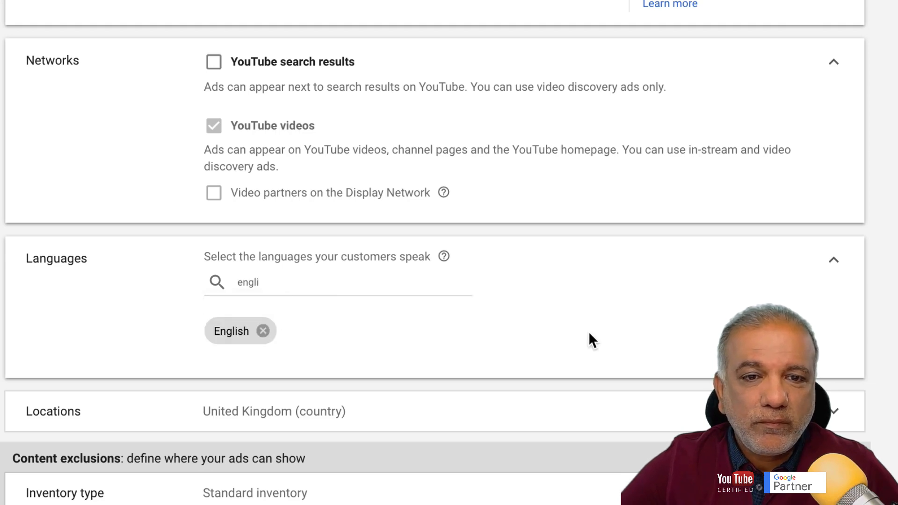
# - Expand the location settings and check the radius targeting option in the advanced location search, leaving it without saving
pyautogui.scroll(-4, 589, 331)
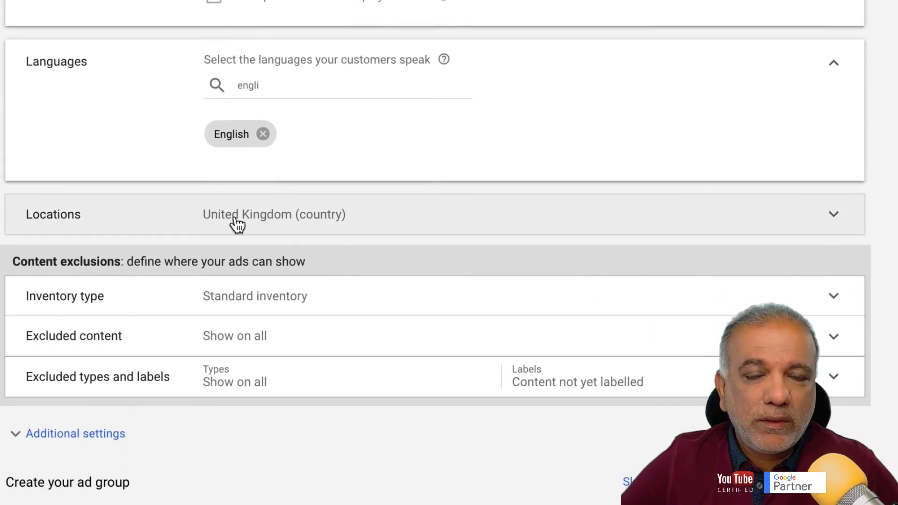
pyautogui.click(258, 224)
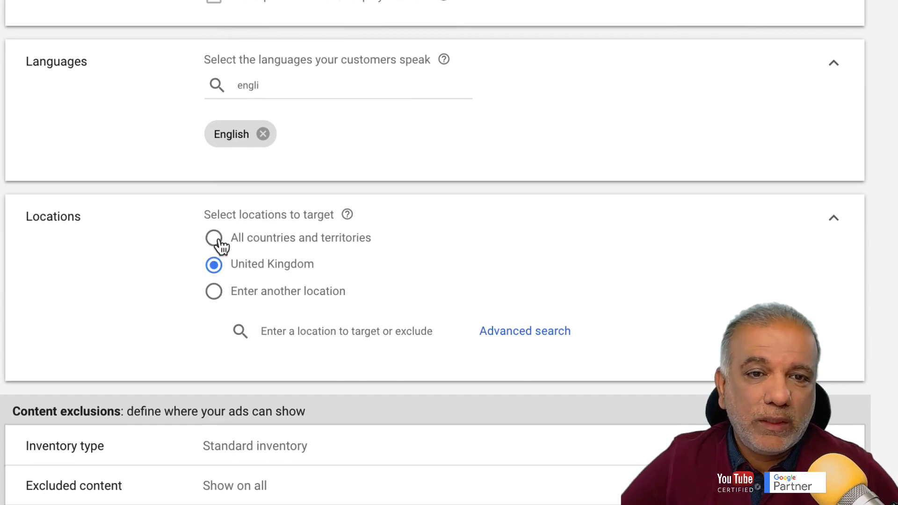
pyautogui.click(523, 333)
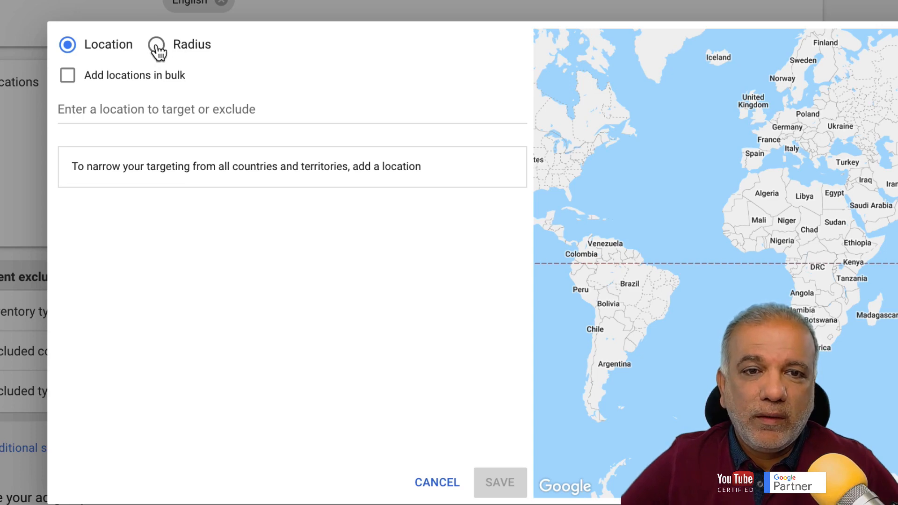
pyautogui.click(159, 45)
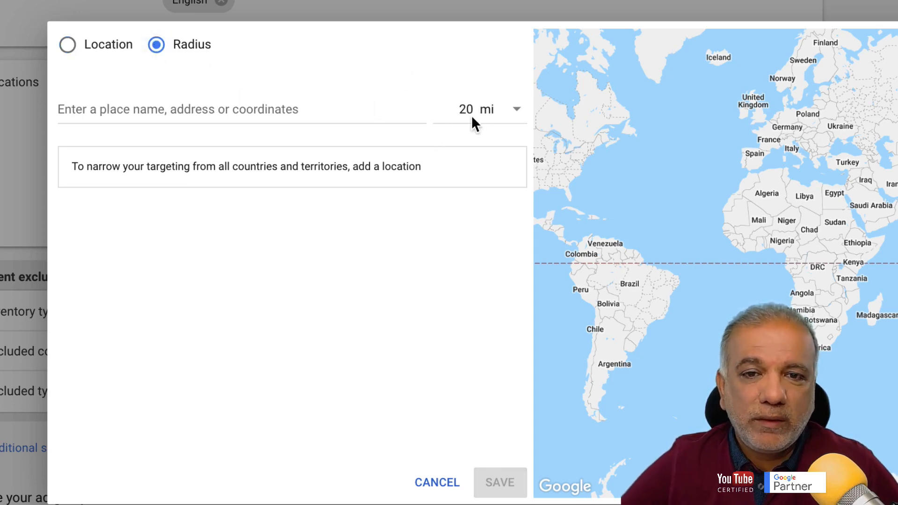
pyautogui.click(432, 482)
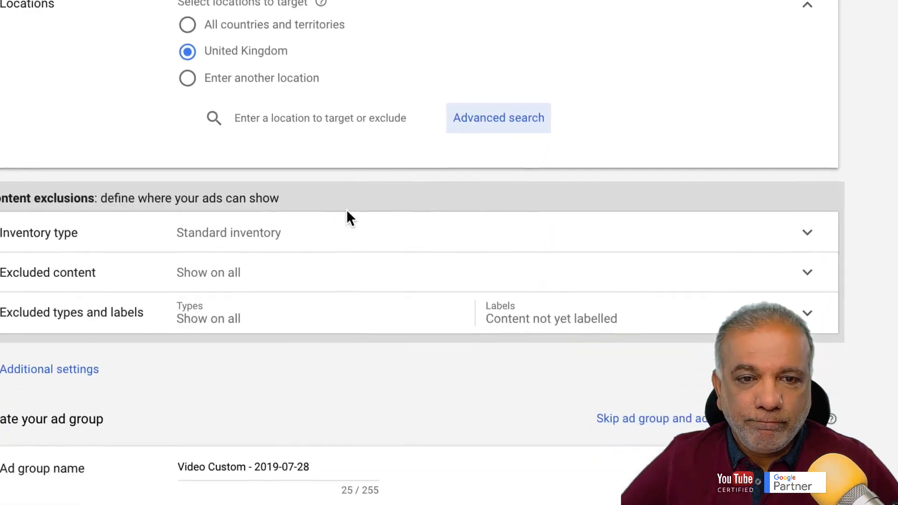
pyautogui.scroll(-1, 379, 55)
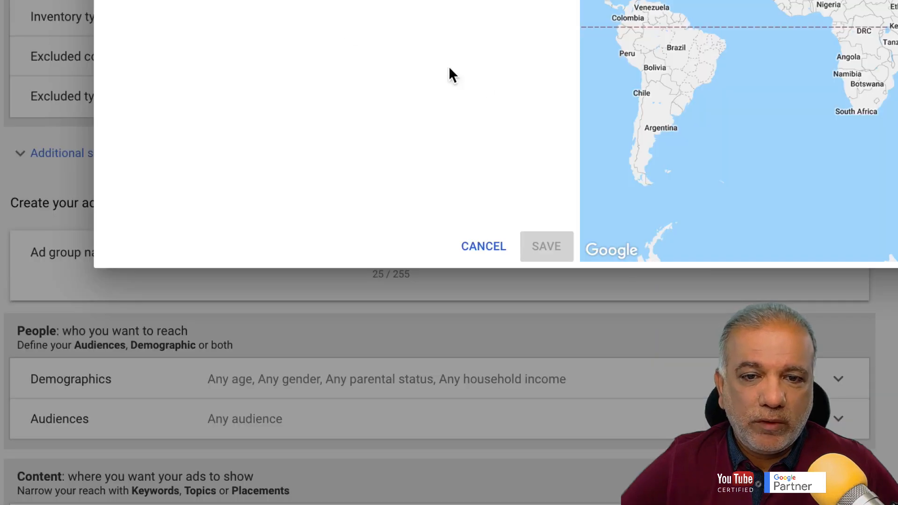
pyautogui.click(483, 245)
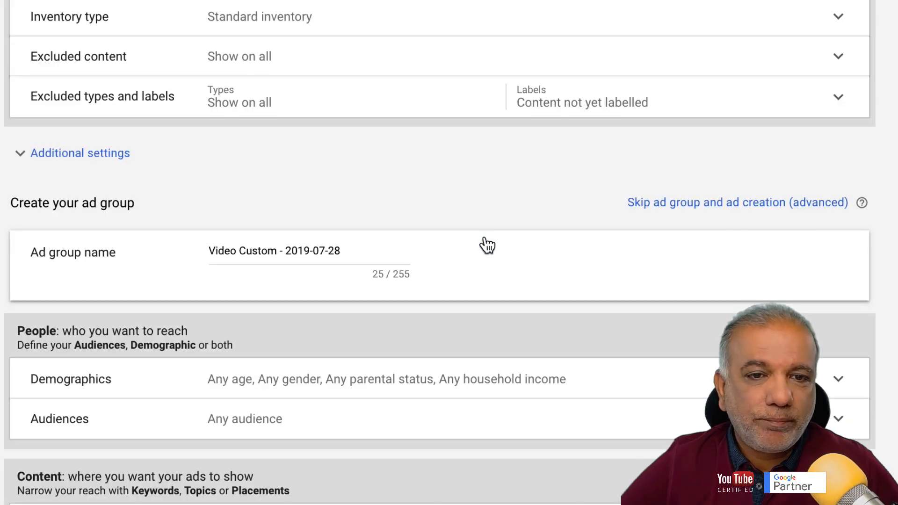
# - Expand the inventory type settings and compare what the Expanded, Standard and Limited inventories include and exclude
pyautogui.click(236, 22)
pyautogui.scroll(-3, 236, 22)
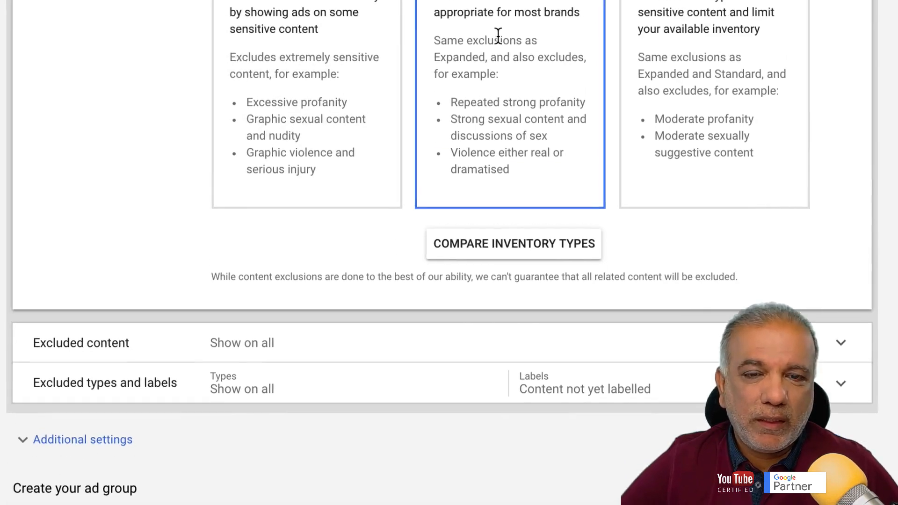
pyautogui.scroll(-3, 506, 198)
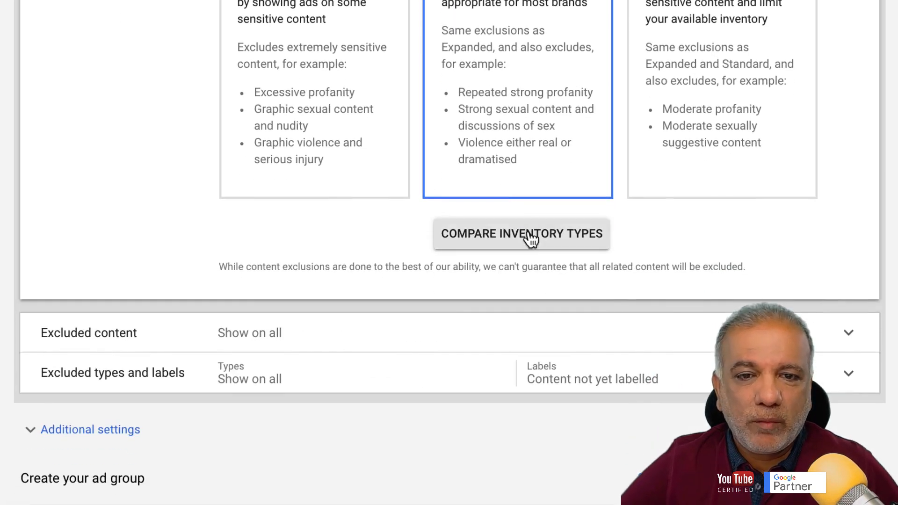
pyautogui.click(528, 240)
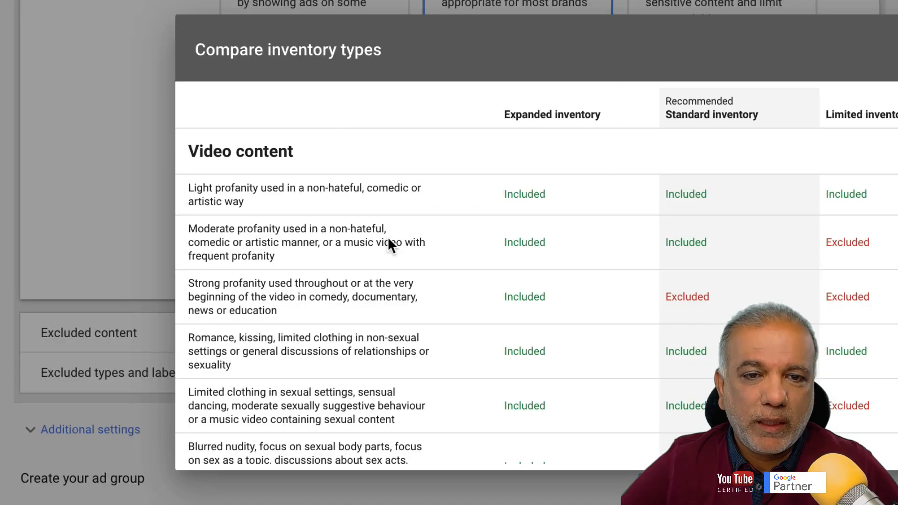
pyautogui.scroll(-2, 461, 329)
pyautogui.scroll(2, 460, 323)
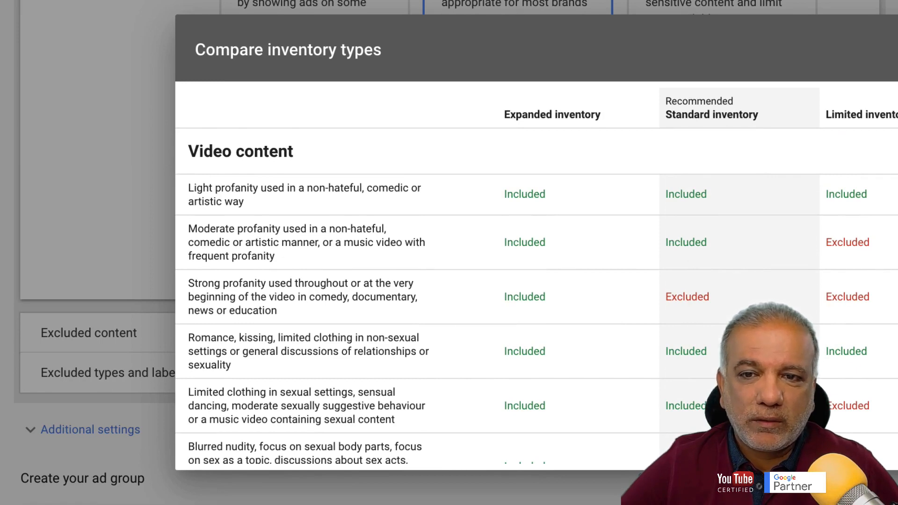
pyautogui.click(575, 11)
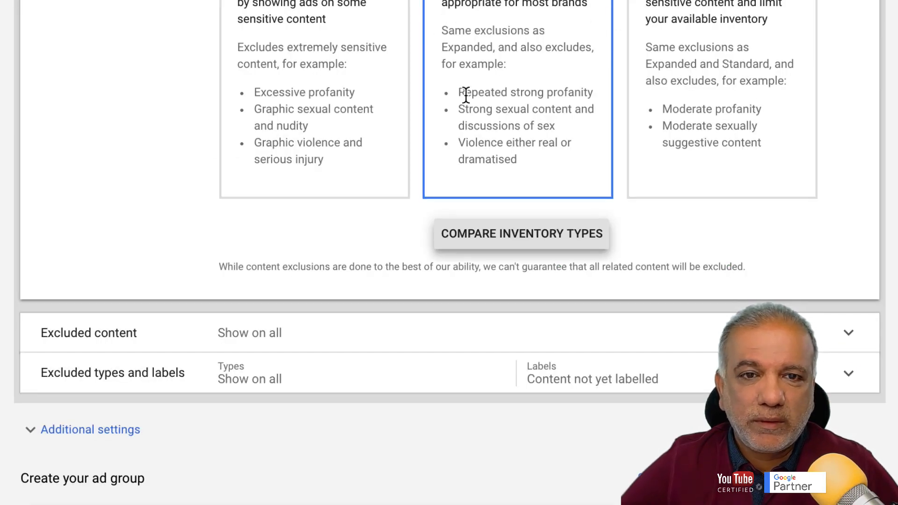
# - Exclude the sensitive content categories Tragedy and conflict, Sexually suggestive content (Beta), and Profanity & rough language (Beta)
pyautogui.scroll(-1, 569, 114)
pyautogui.scroll(-3, 569, 113)
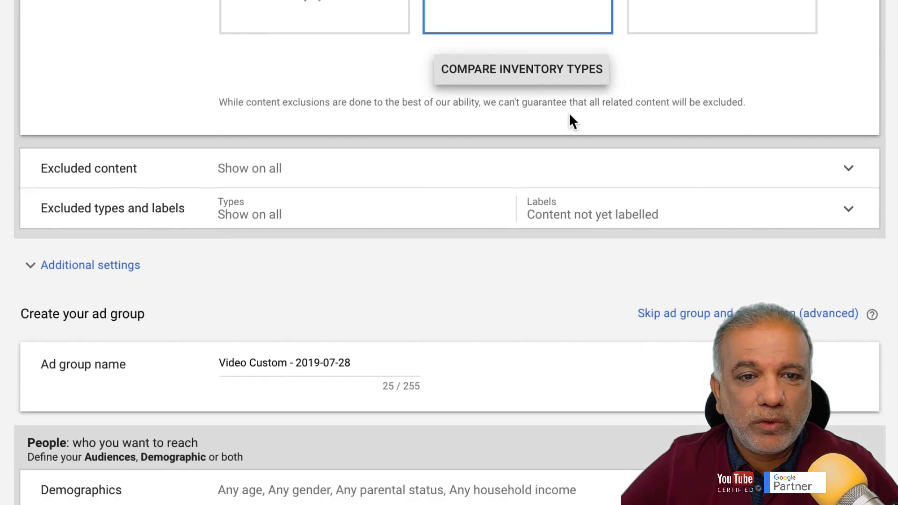
pyautogui.click(411, 170)
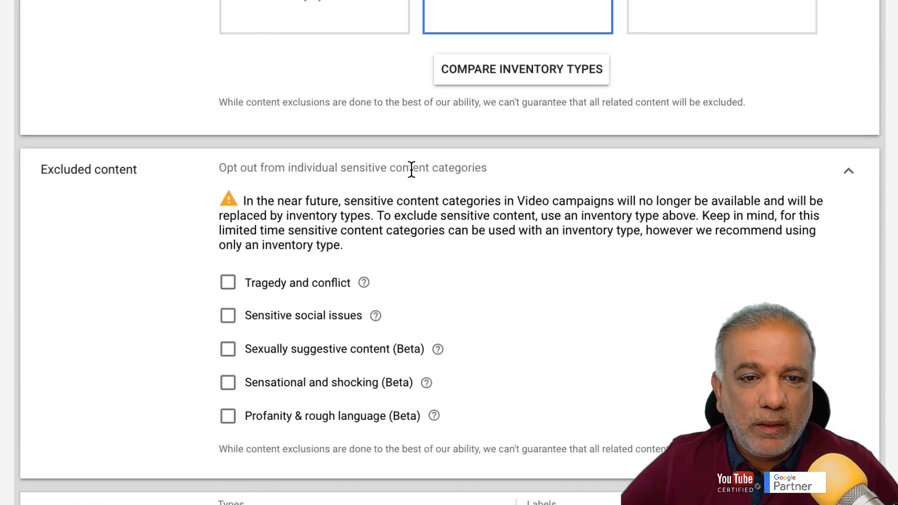
pyautogui.click(228, 283)
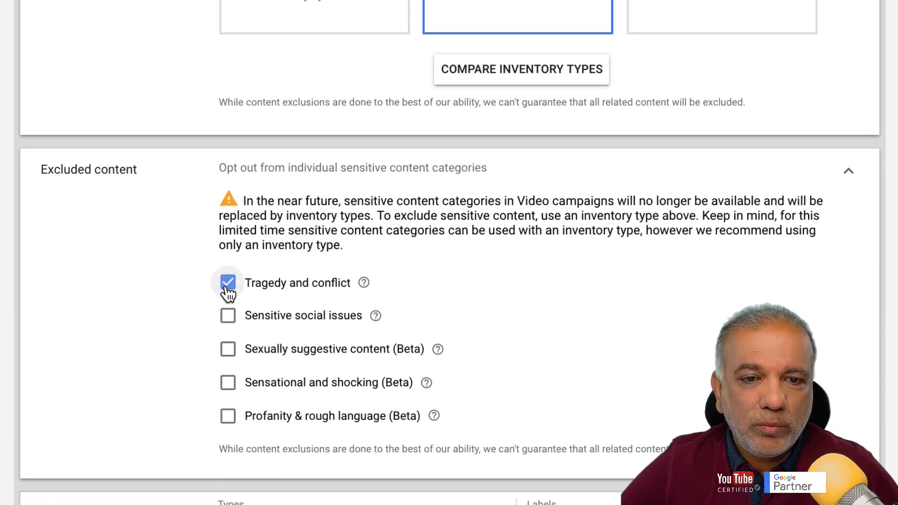
pyautogui.click(228, 349)
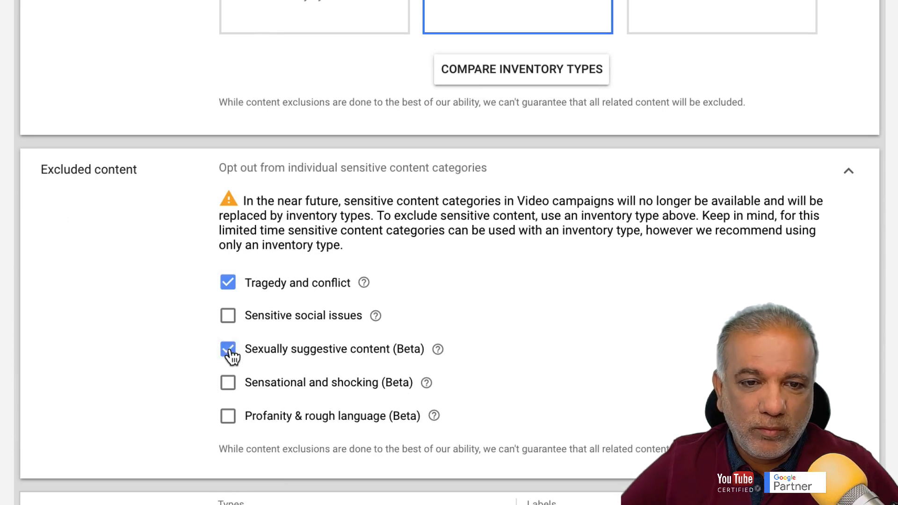
pyautogui.click(228, 422)
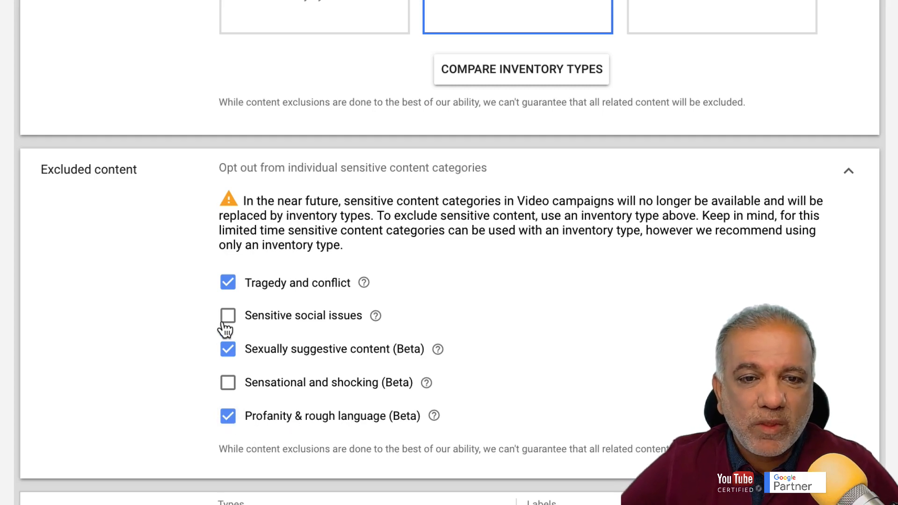
# - Exclude live streaming videos and the content labels DL-T: Teen and older audiences and Content not yet labelled
pyautogui.scroll(-3, 238, 329)
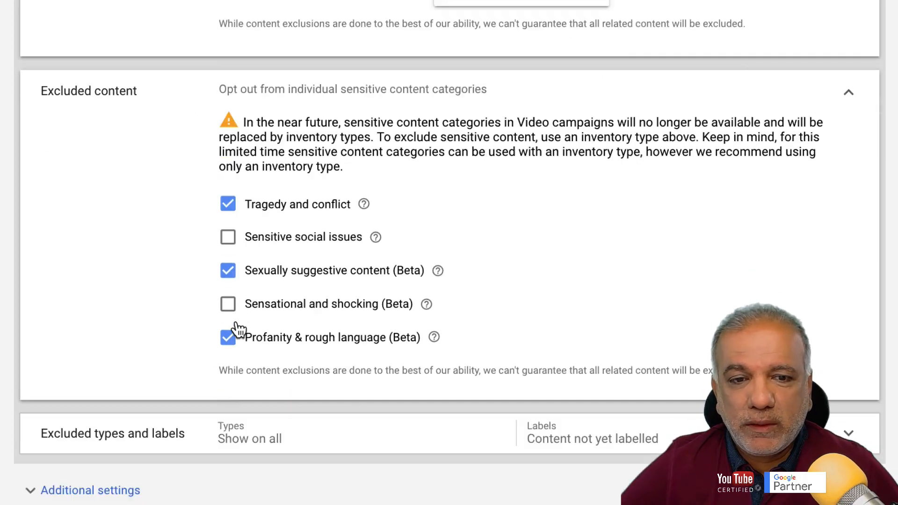
pyautogui.click(301, 364)
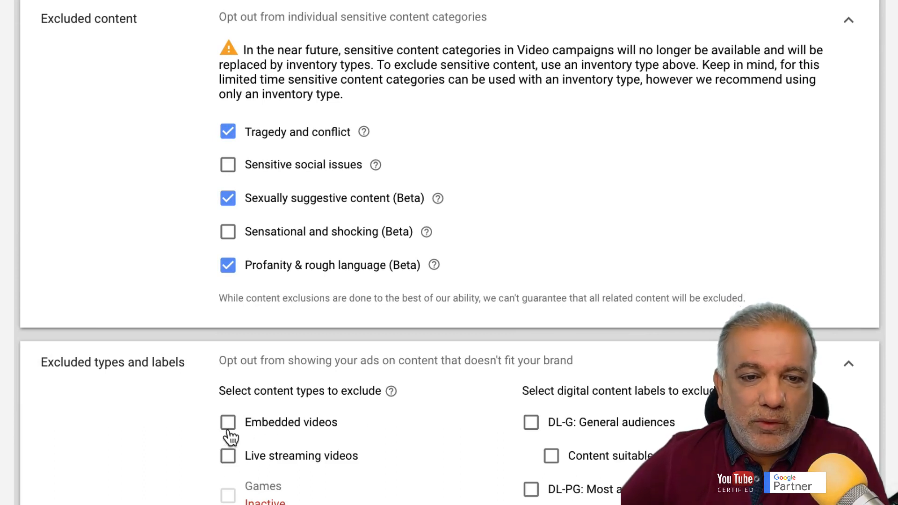
pyautogui.click(229, 456)
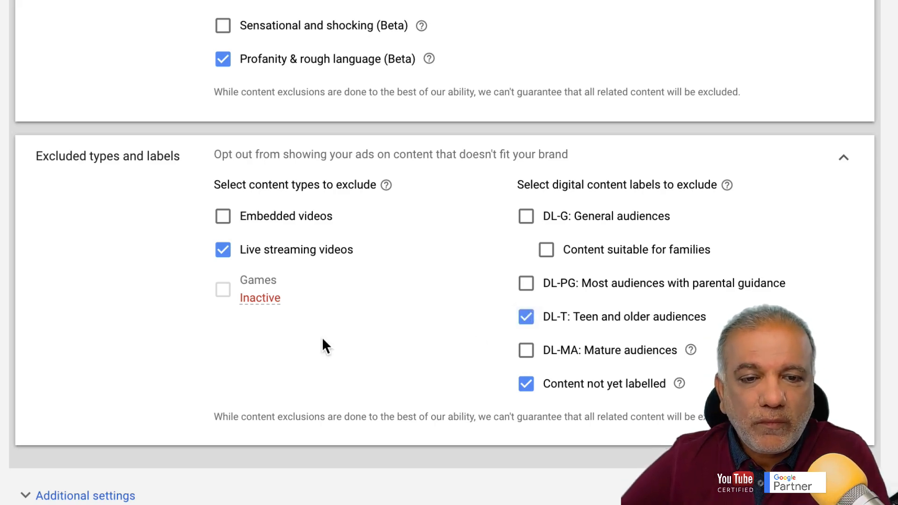
# - Expand the campaign's additional settings and review the device targeting options
pyautogui.scroll(-8, 322, 344)
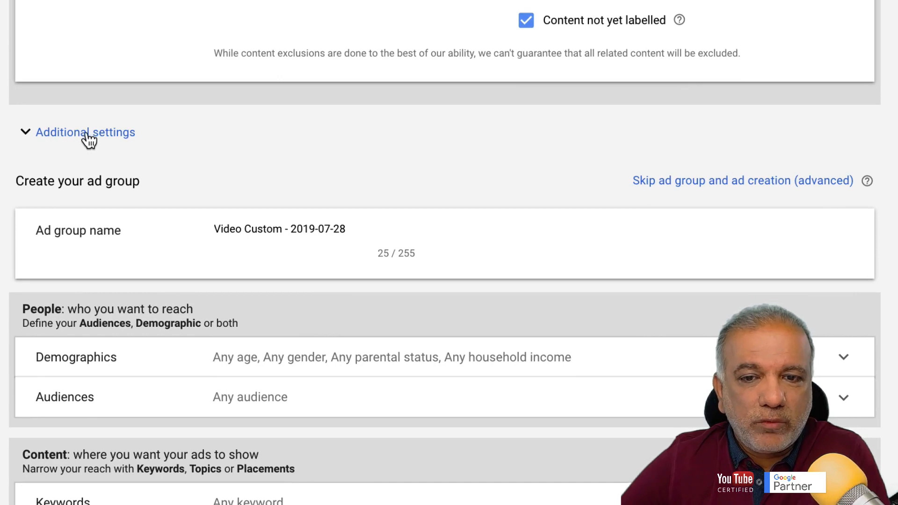
pyautogui.click(83, 136)
pyautogui.click(85, 136)
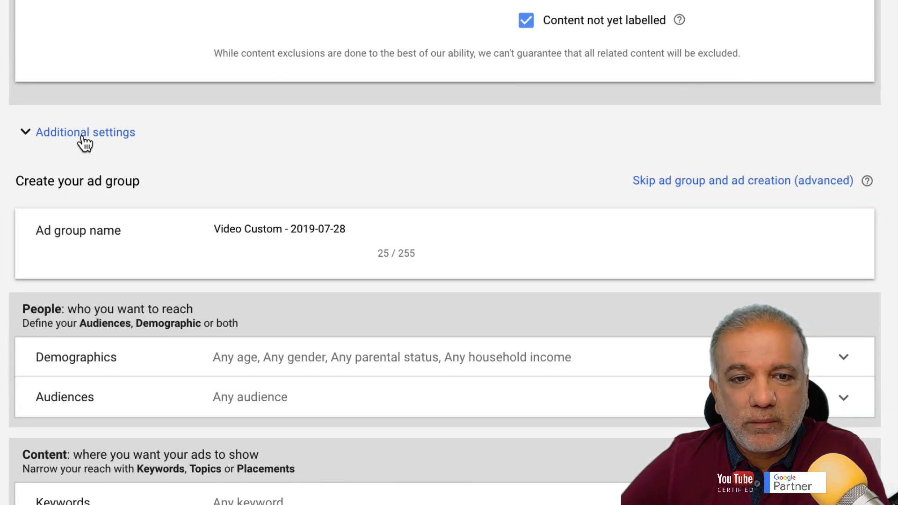
pyautogui.click(84, 137)
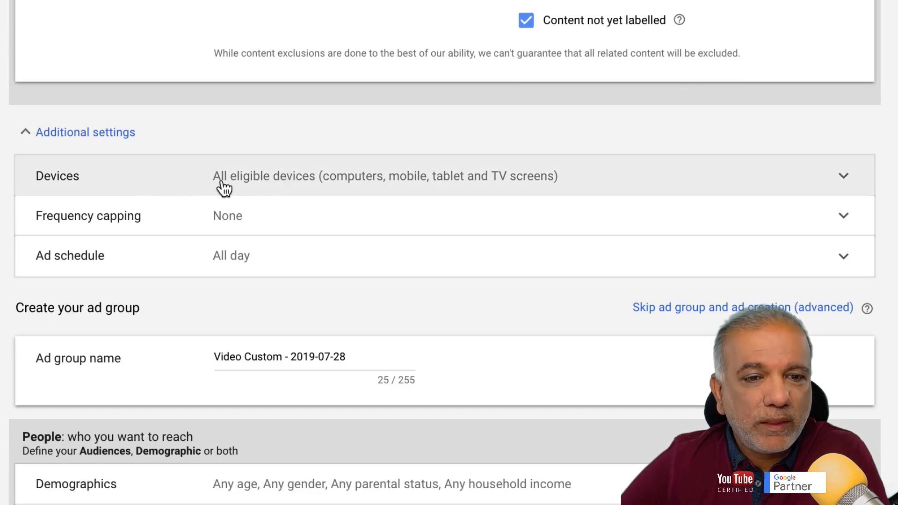
pyautogui.click(285, 186)
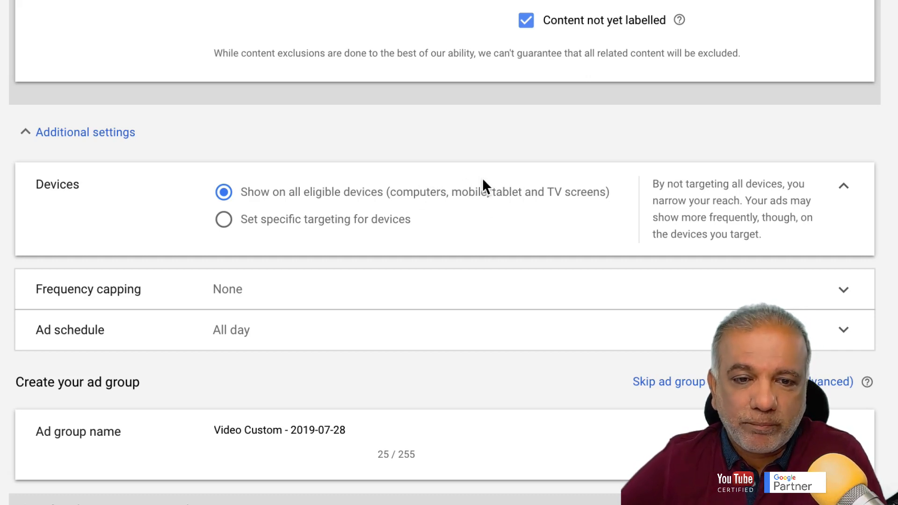
# - Cap the campaign's impression frequency at 3 per day for the same user
pyautogui.scroll(-4, 482, 184)
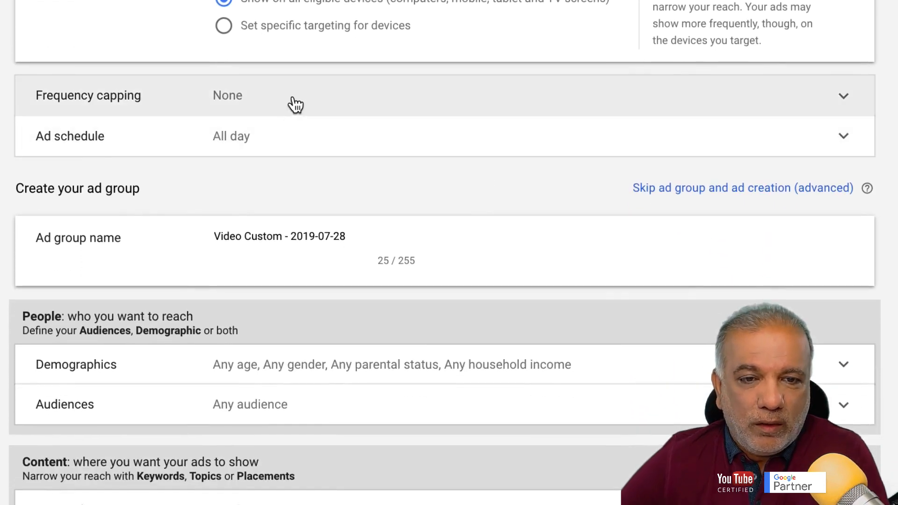
pyautogui.click(295, 104)
pyautogui.scroll(-2, 295, 105)
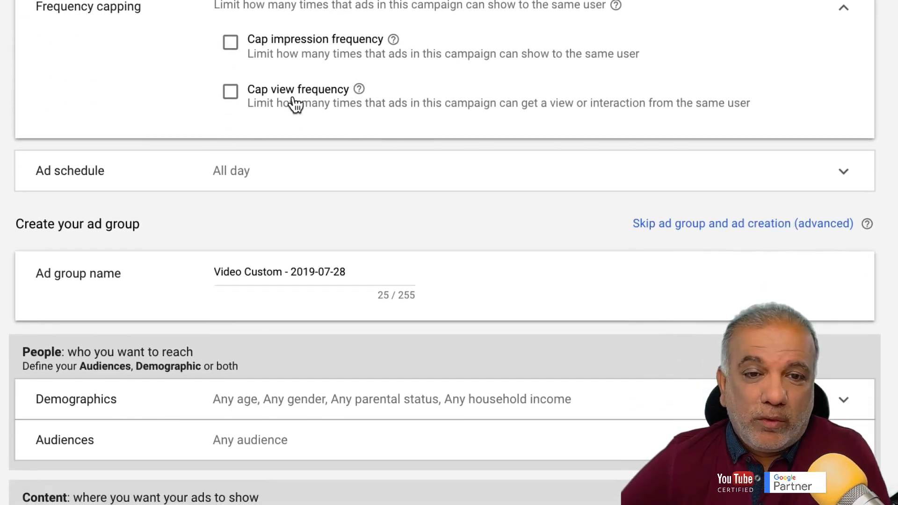
pyautogui.click(231, 46)
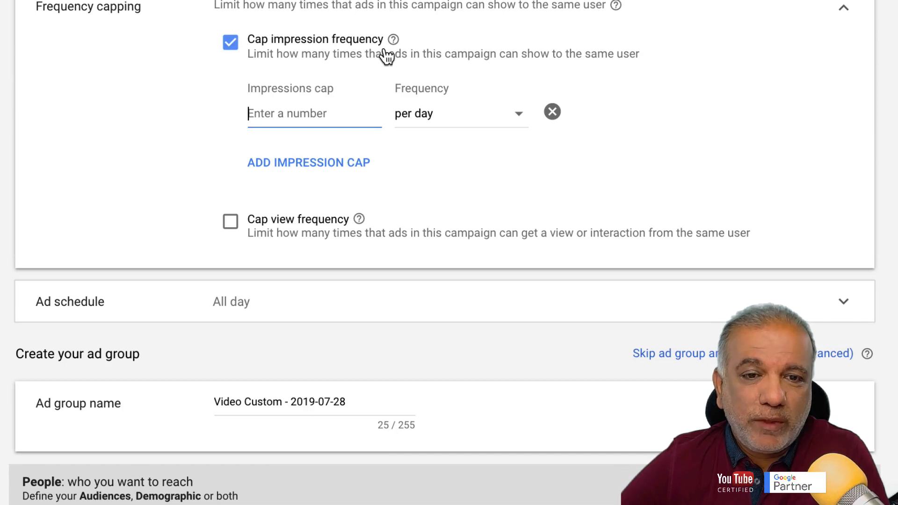
pyautogui.write('3')
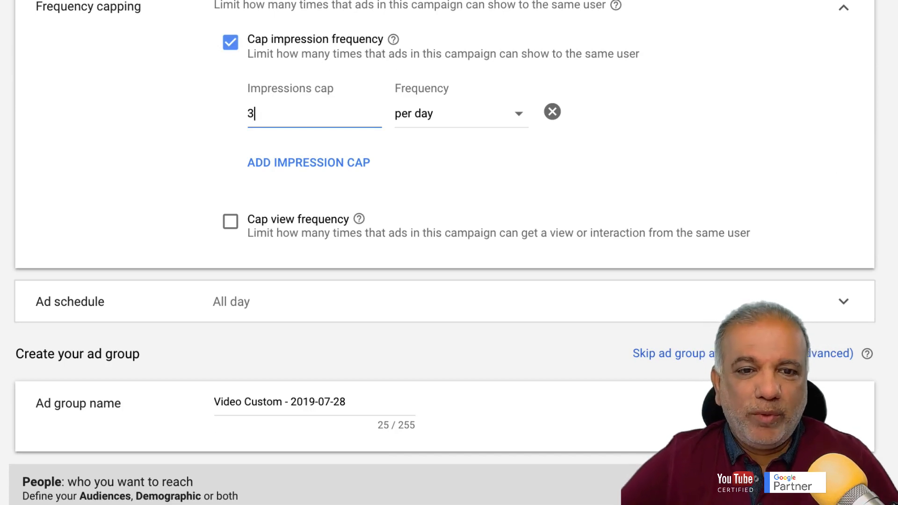
pyautogui.click(493, 120)
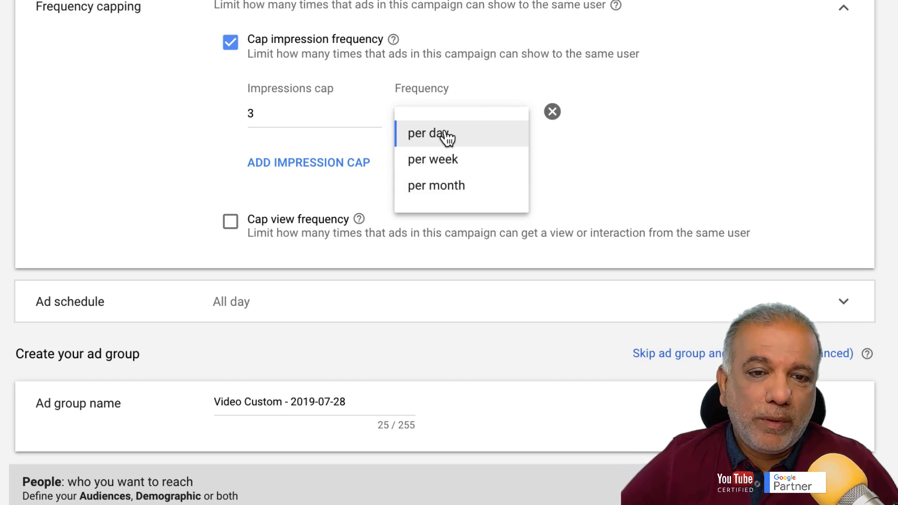
pyautogui.click(341, 110)
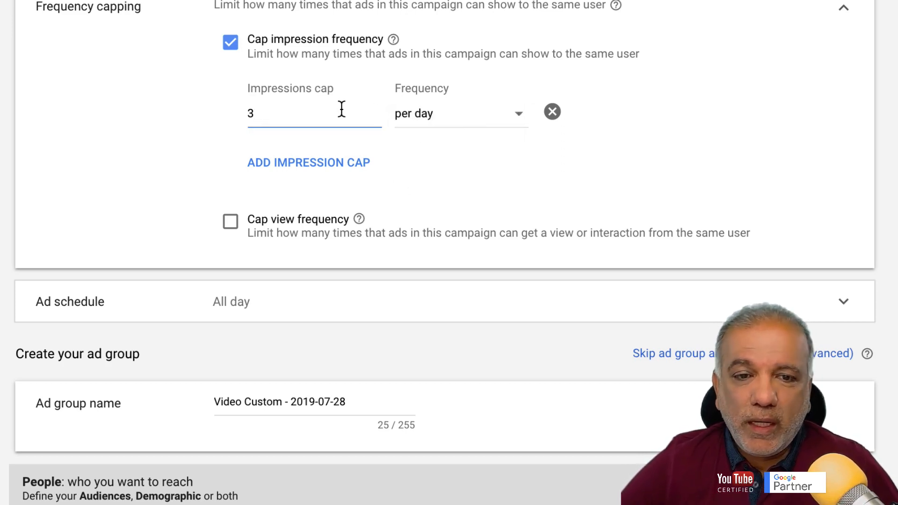
# - Set the campaign's ad schedule to run on Mondays from 00:00 to 04:00
pyautogui.scroll(-3, 481, 139)
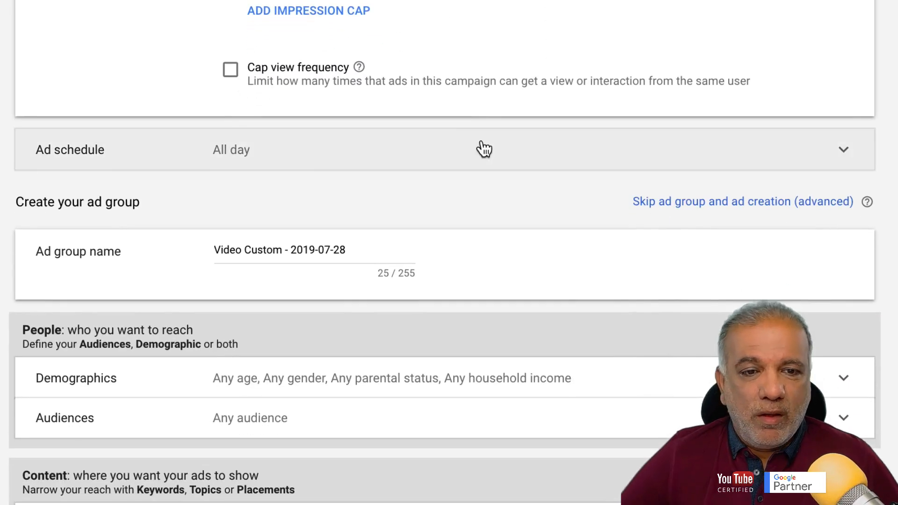
pyautogui.click(326, 158)
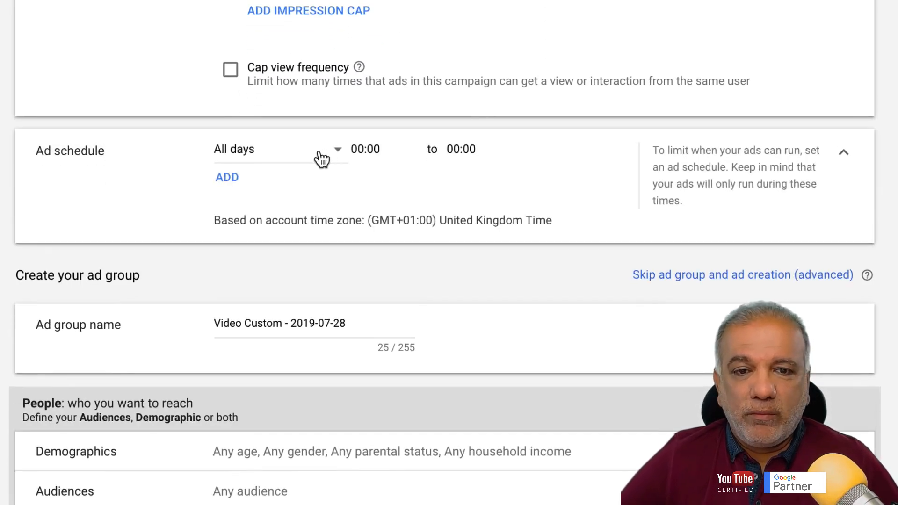
pyautogui.click(320, 152)
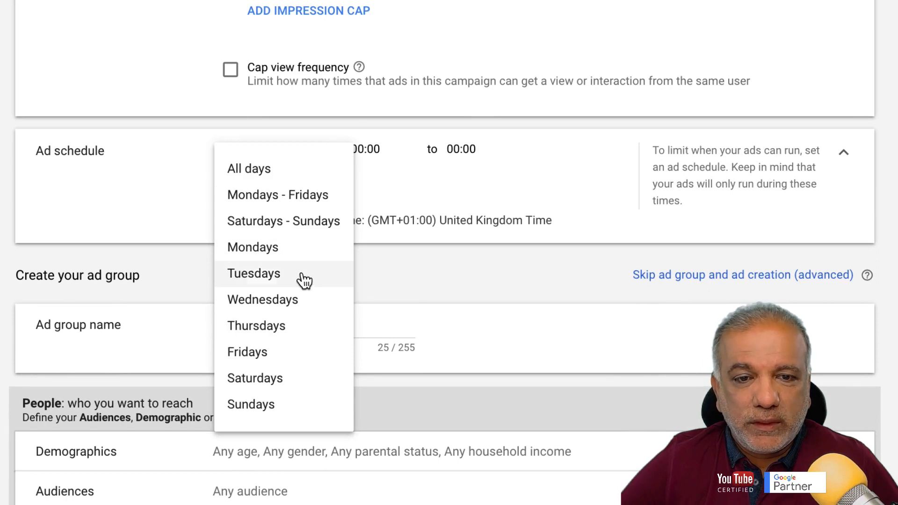
pyautogui.click(295, 260)
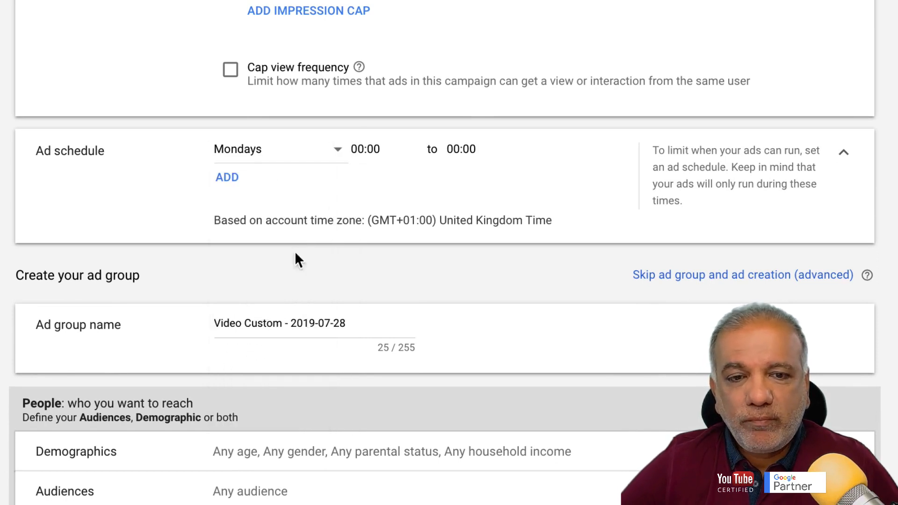
pyautogui.click(464, 149)
pyautogui.scroll(-2, 485, 408)
pyautogui.scroll(-3, 483, 402)
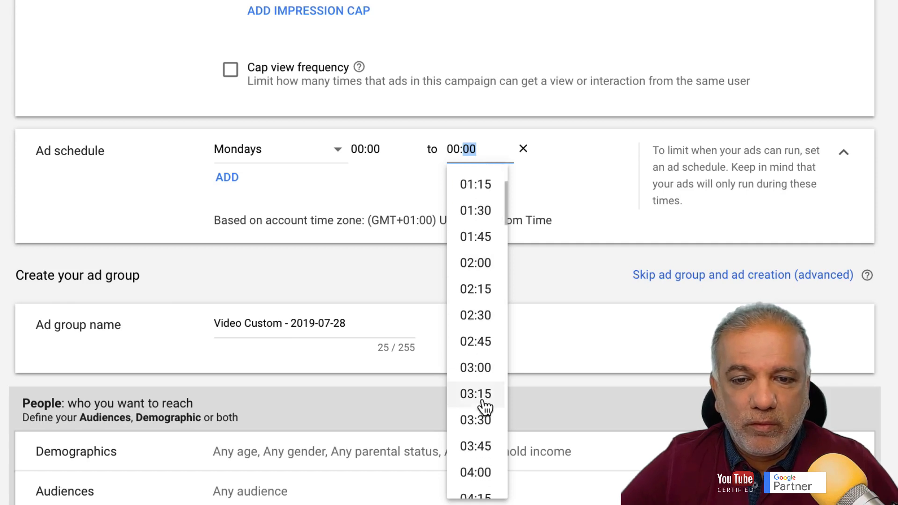
pyautogui.click(477, 393)
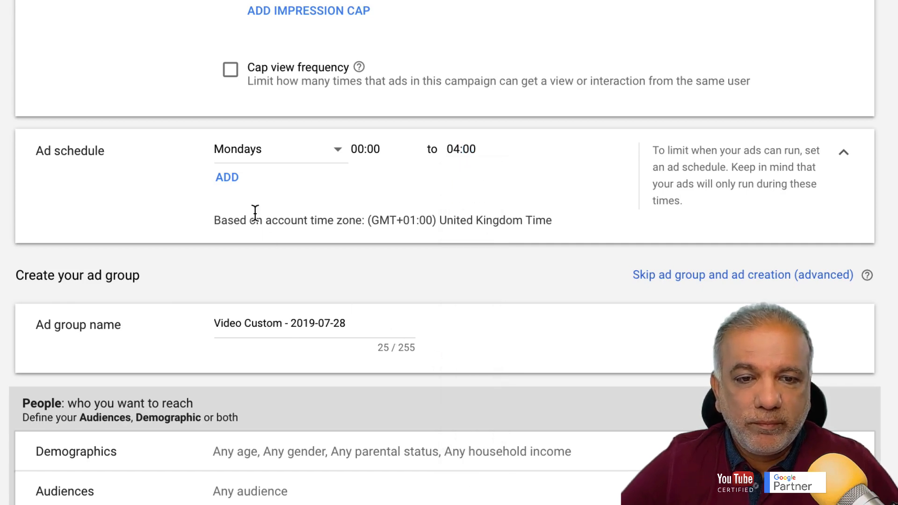
# - Add a second ad schedule slot for Mondays and open its start time for editing
pyautogui.click(227, 179)
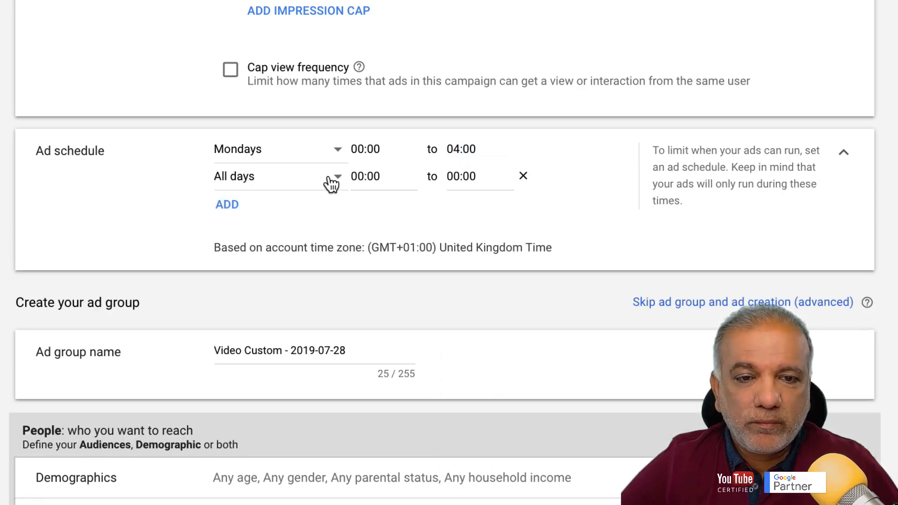
pyautogui.click(330, 182)
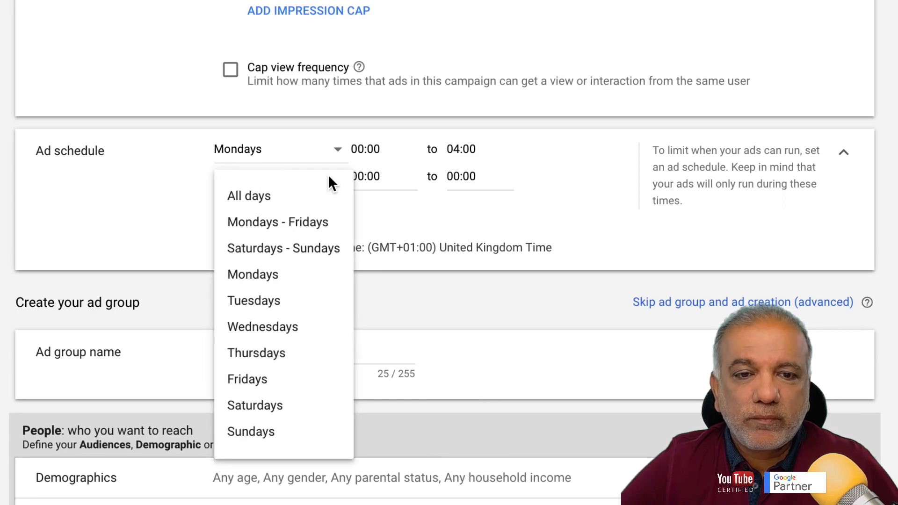
pyautogui.click(294, 276)
pyautogui.click(381, 178)
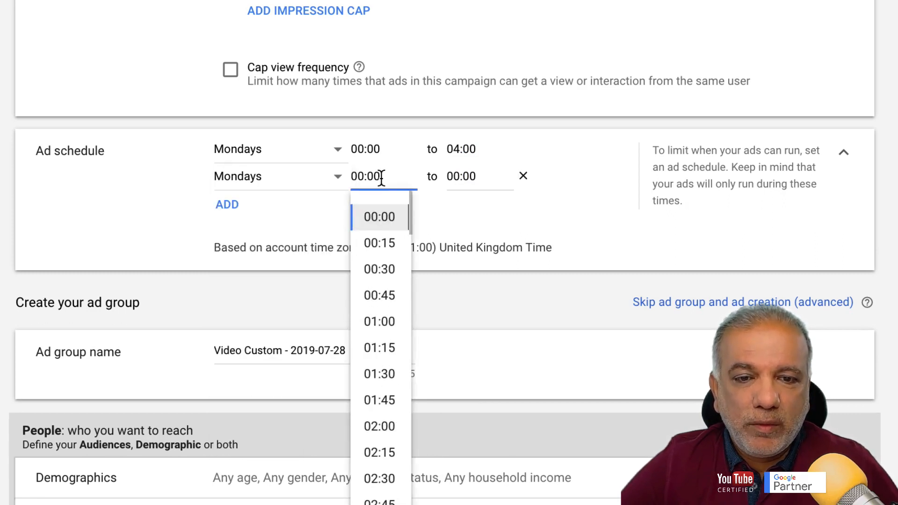
pyautogui.press('BackSpace')
pyautogui.press('BackSpace')
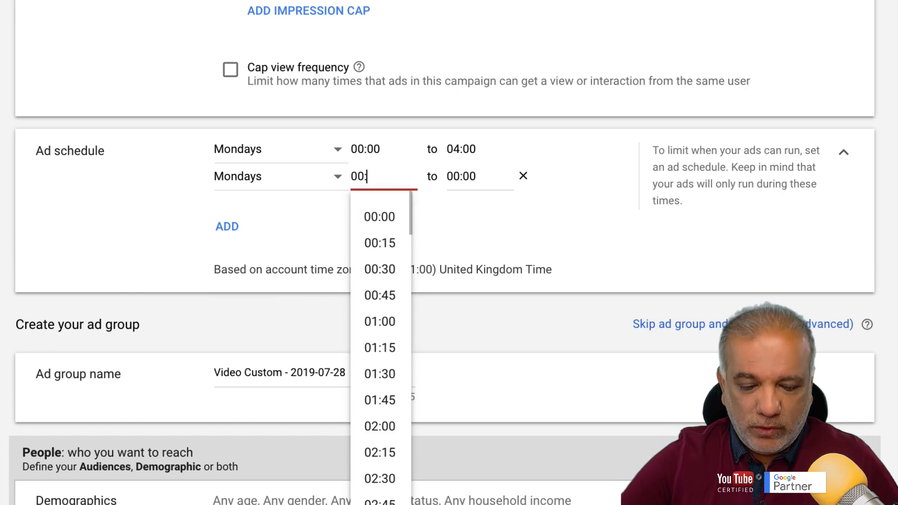
pyautogui.write('40')
pyautogui.press('Tab')
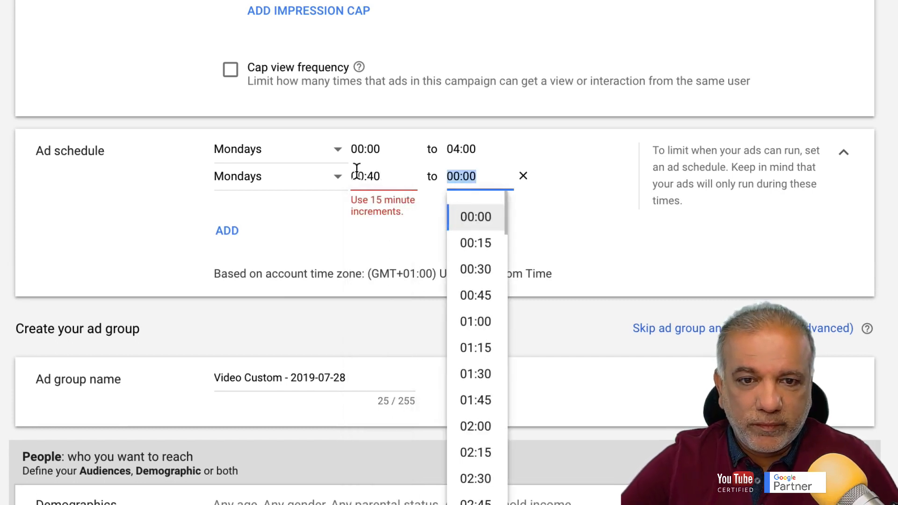
pyautogui.doubleClick(375, 174)
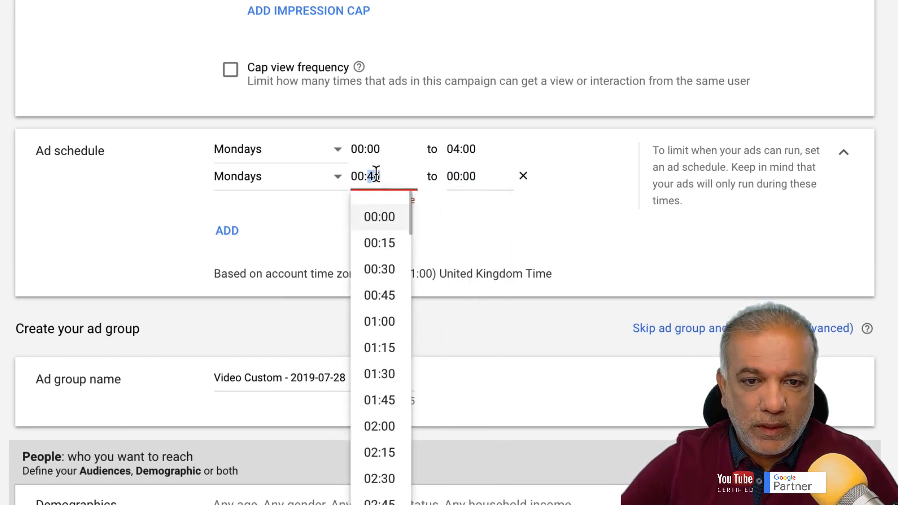
pyautogui.write('04')
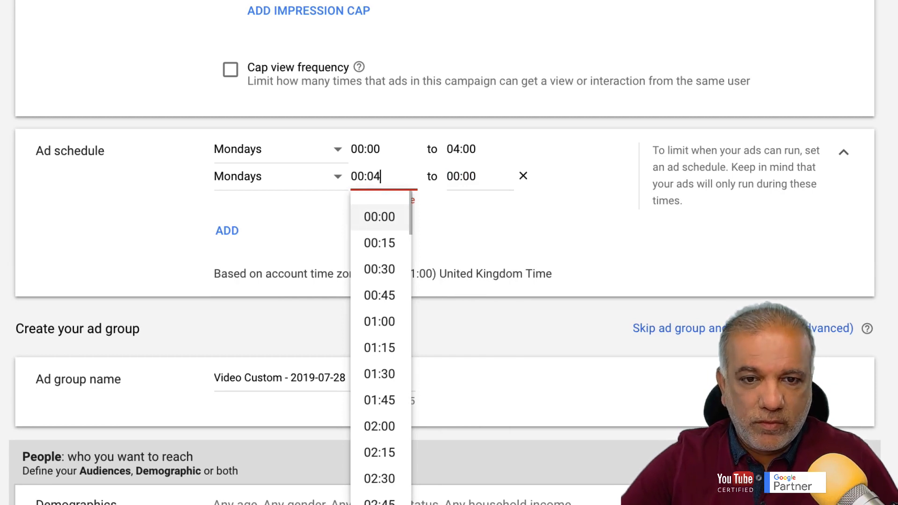
pyautogui.press('BackSpace')
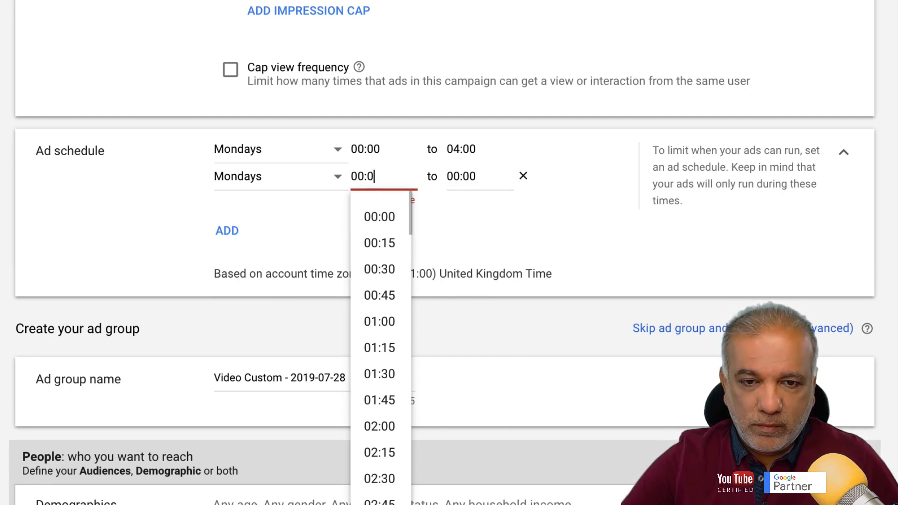
pyautogui.press('BackSpace')
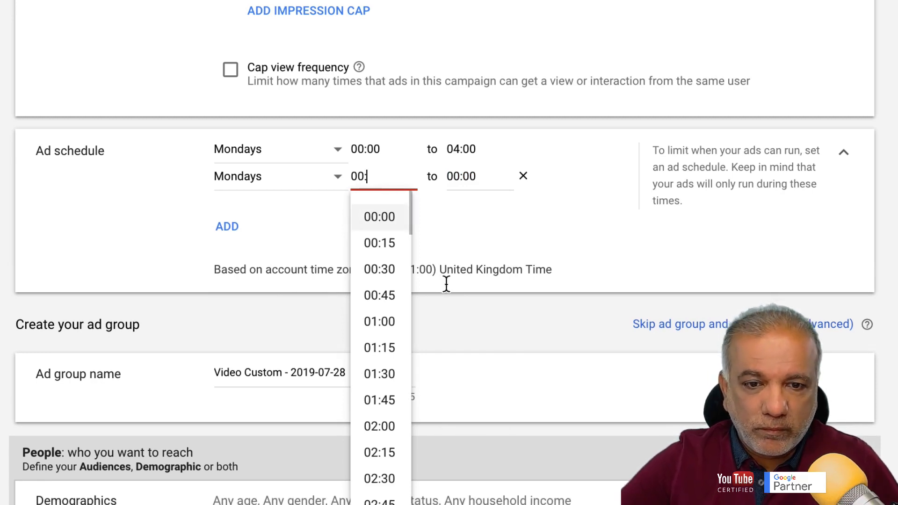
# - Set the second Monday slot's hours to 04:00 to 08:00
pyautogui.press('BackSpace')
pyautogui.press('BackSpace')
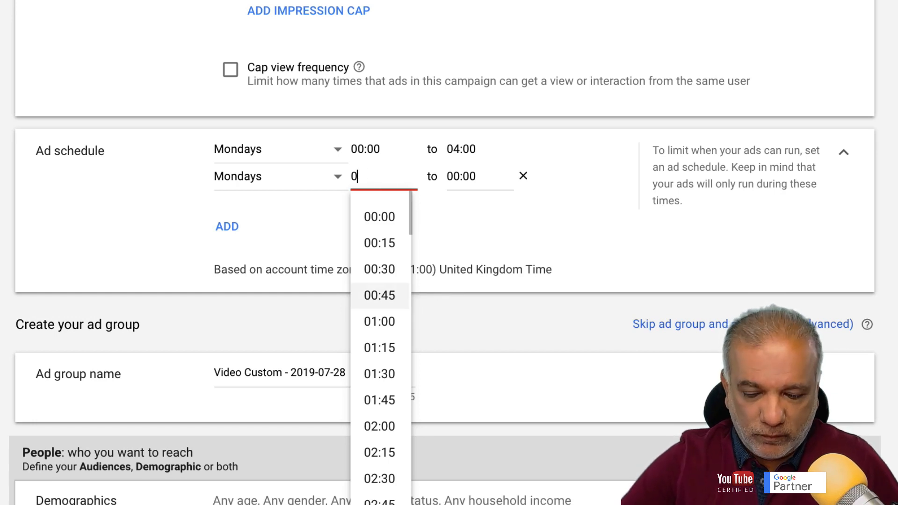
pyautogui.write('4:00')
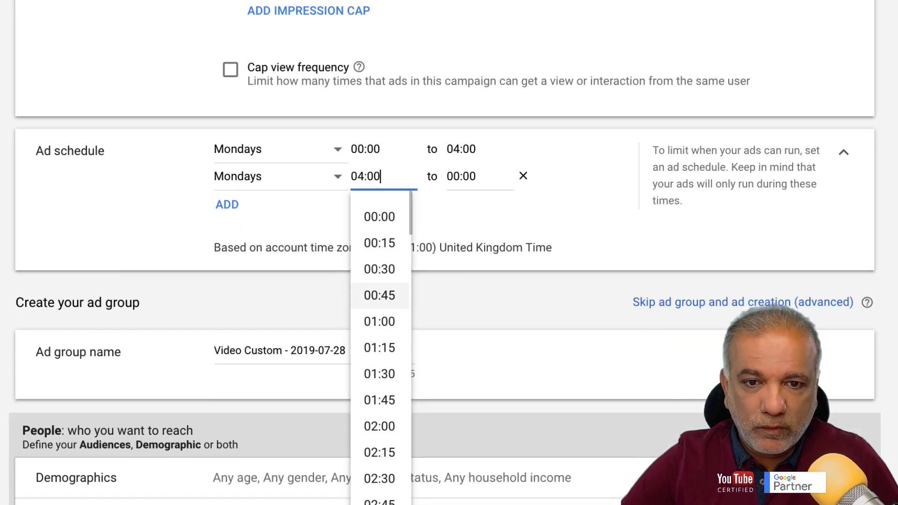
pyautogui.press('Tab')
pyautogui.write('08')
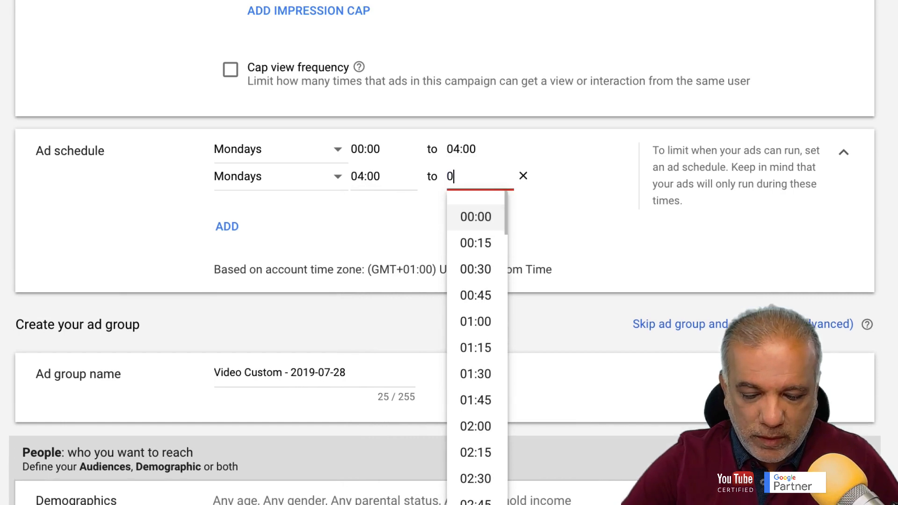
pyautogui.write(':00')
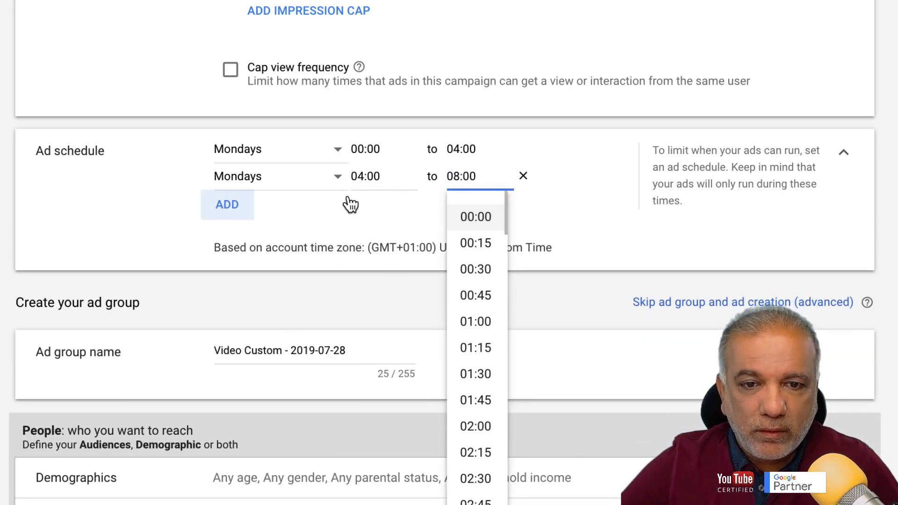
# - Add a third ad schedule slot for Mondays with a start time of 08:00
pyautogui.click(223, 205)
pyautogui.click(271, 205)
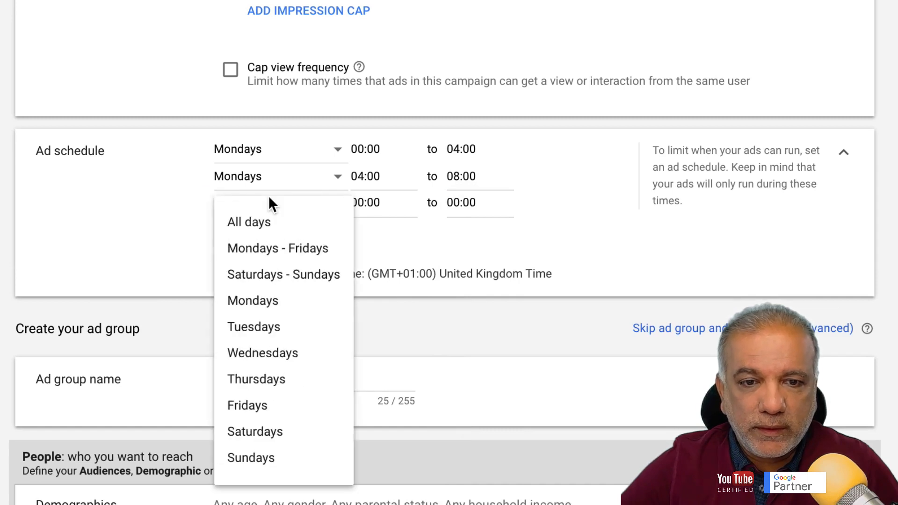
pyautogui.click(278, 302)
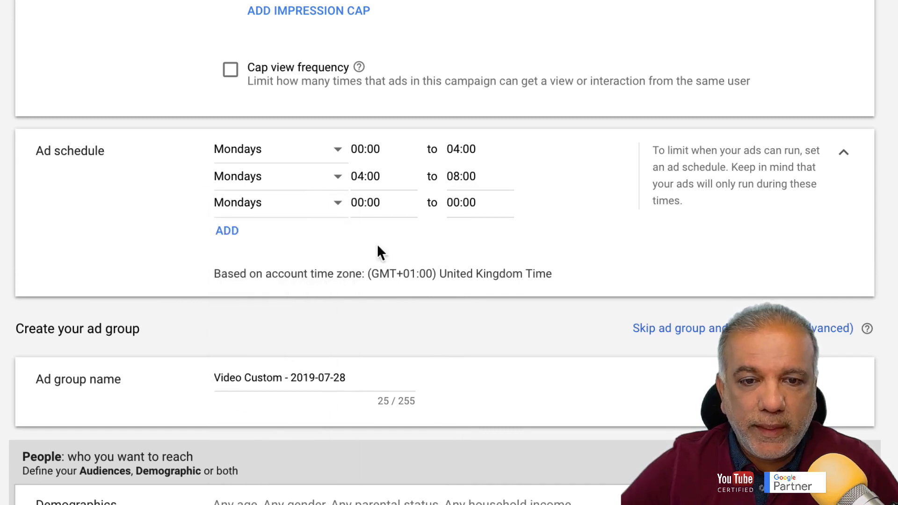
pyautogui.click(379, 202)
pyautogui.scroll(-10, 392, 351)
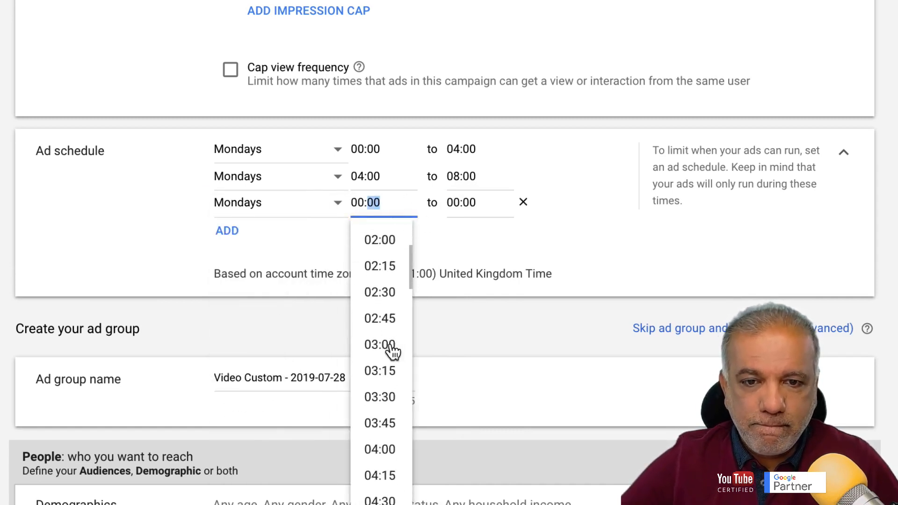
pyautogui.scroll(-4, 392, 350)
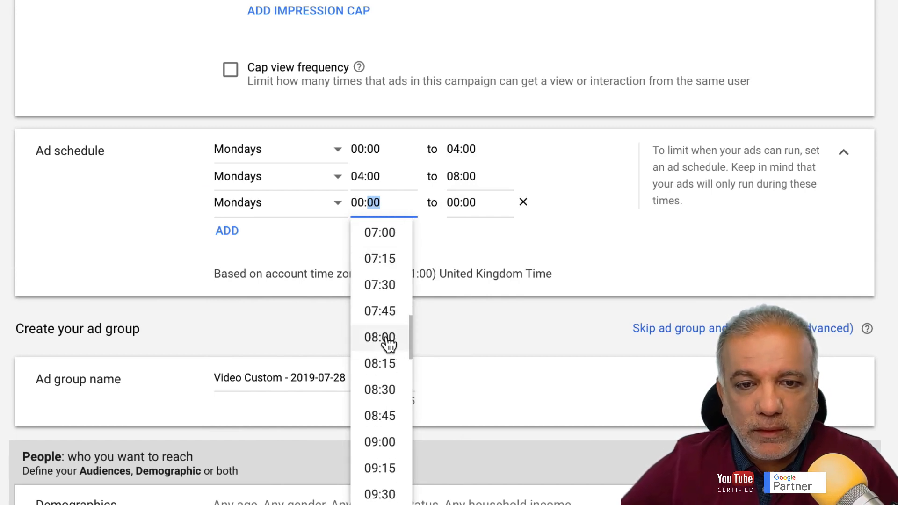
pyautogui.click(387, 342)
# - Set the third Monday slot's end time to 12:00
pyautogui.click(466, 211)
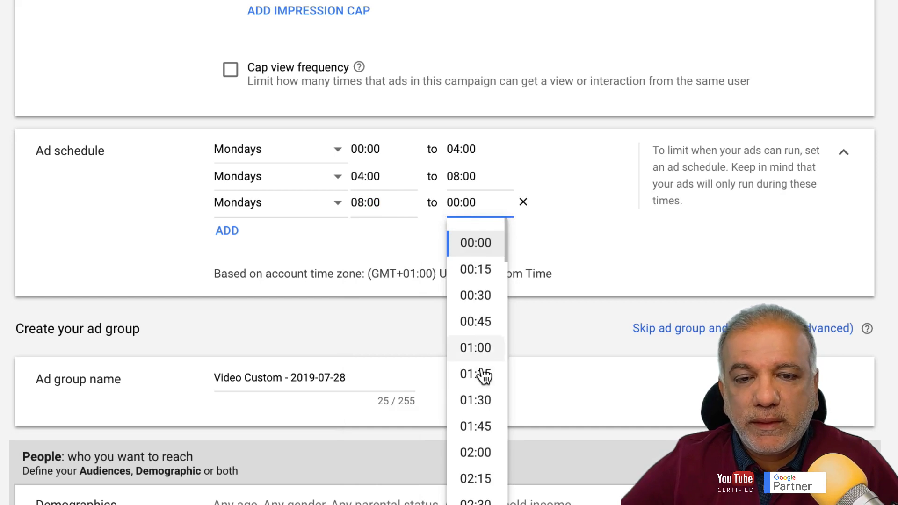
pyautogui.scroll(-2, 483, 374)
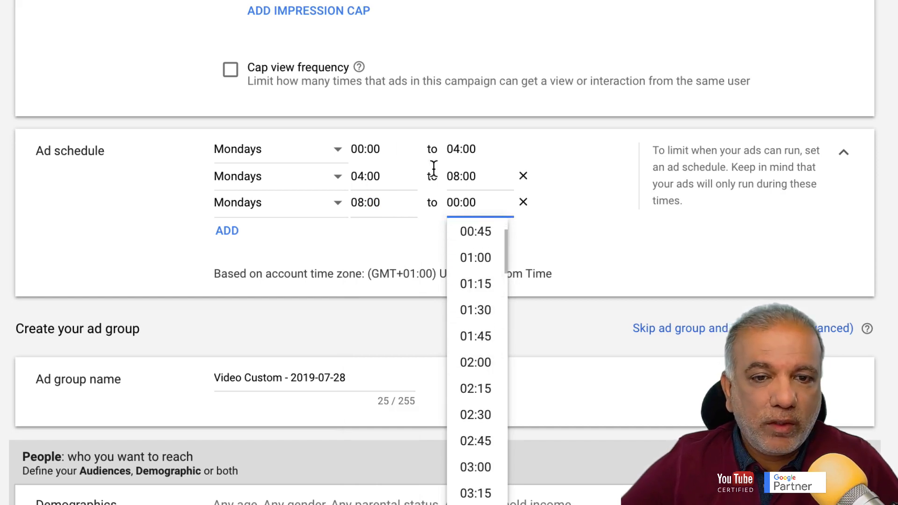
pyautogui.scroll(-4, 483, 457)
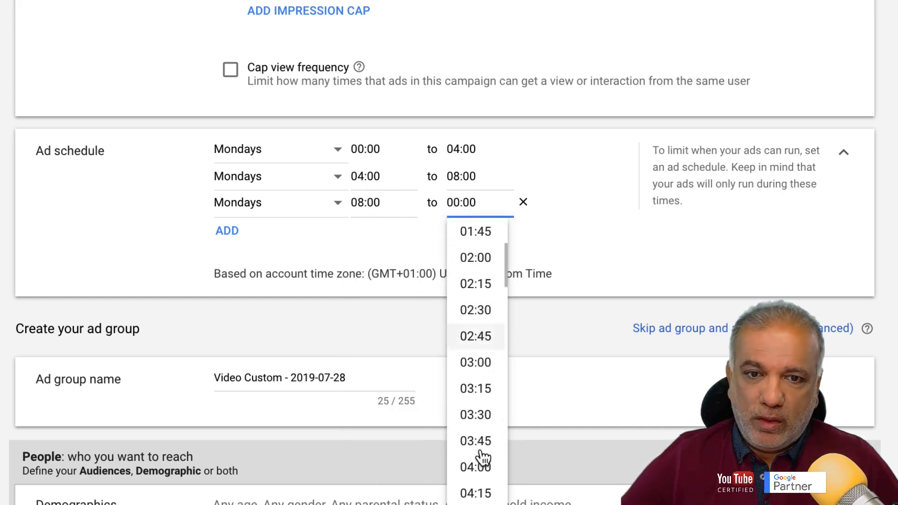
pyautogui.scroll(-2, 483, 457)
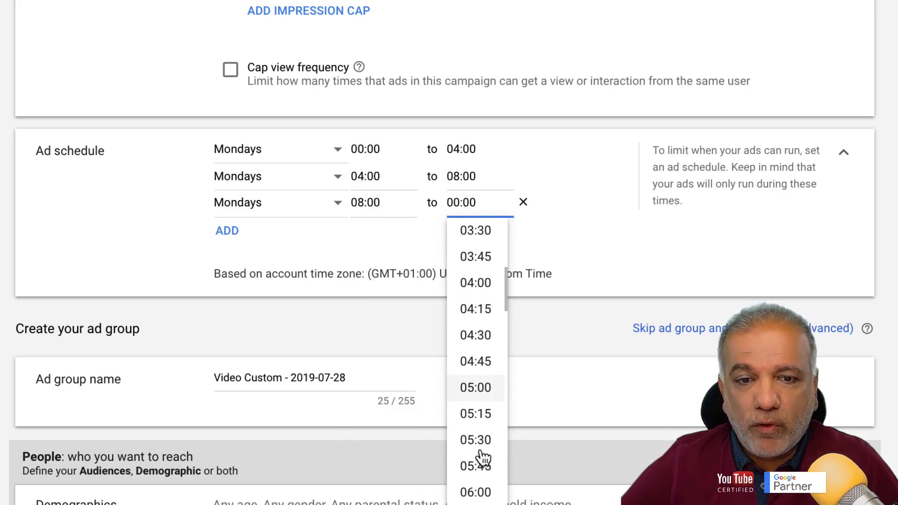
pyautogui.scroll(-5, 483, 457)
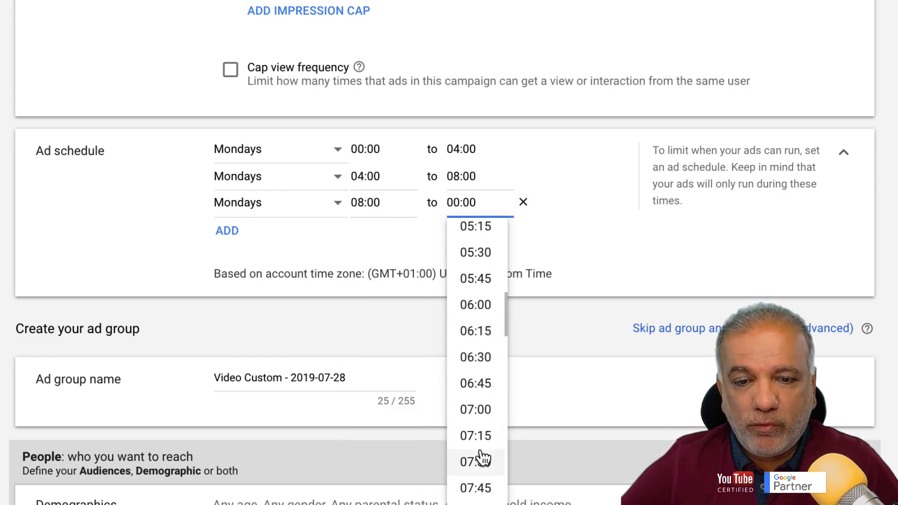
pyautogui.scroll(-4, 483, 457)
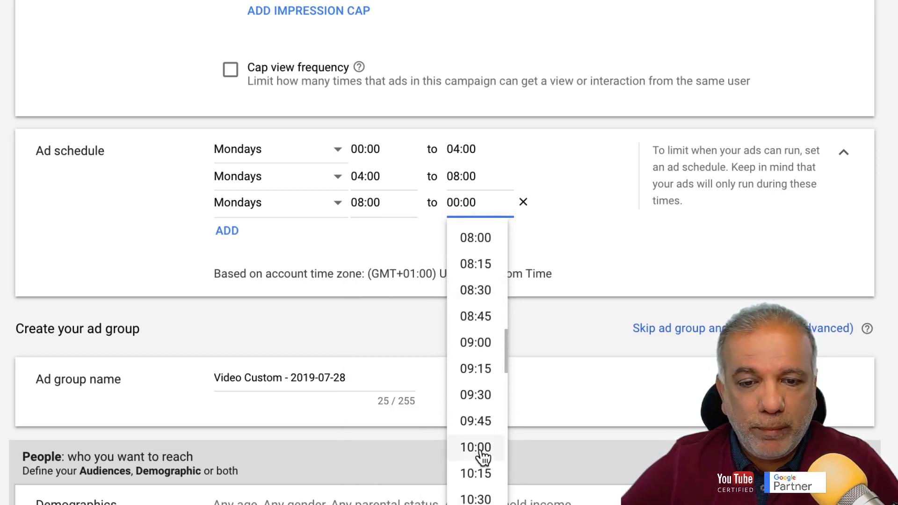
pyautogui.scroll(-1, 483, 457)
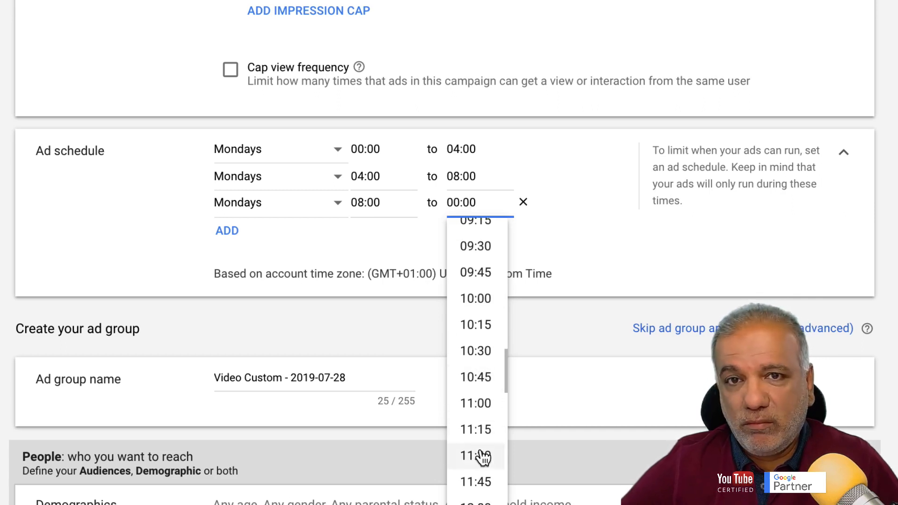
pyautogui.scroll(-1, 481, 457)
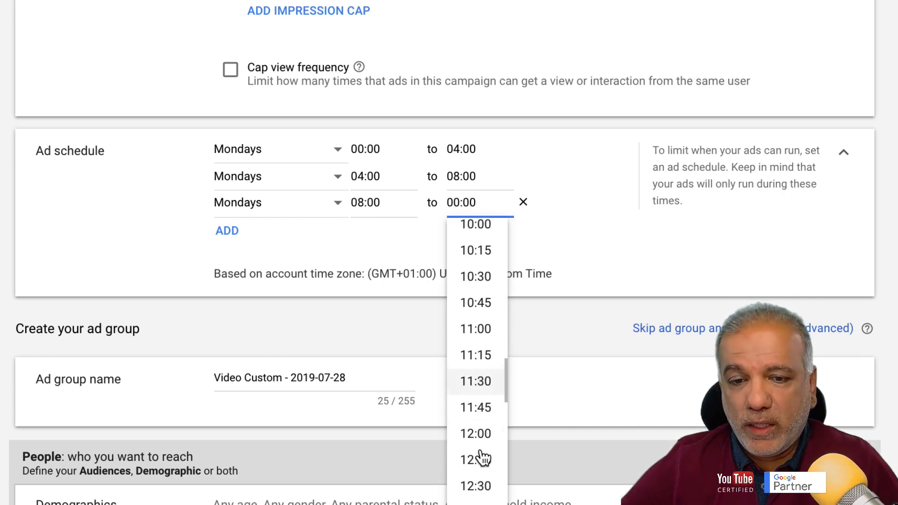
pyautogui.click(483, 428)
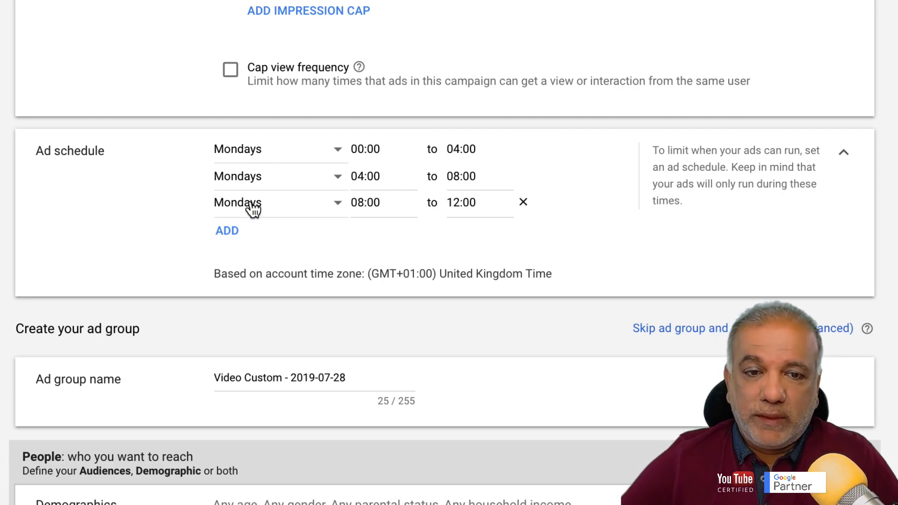
pyautogui.scroll(-3, 224, 196)
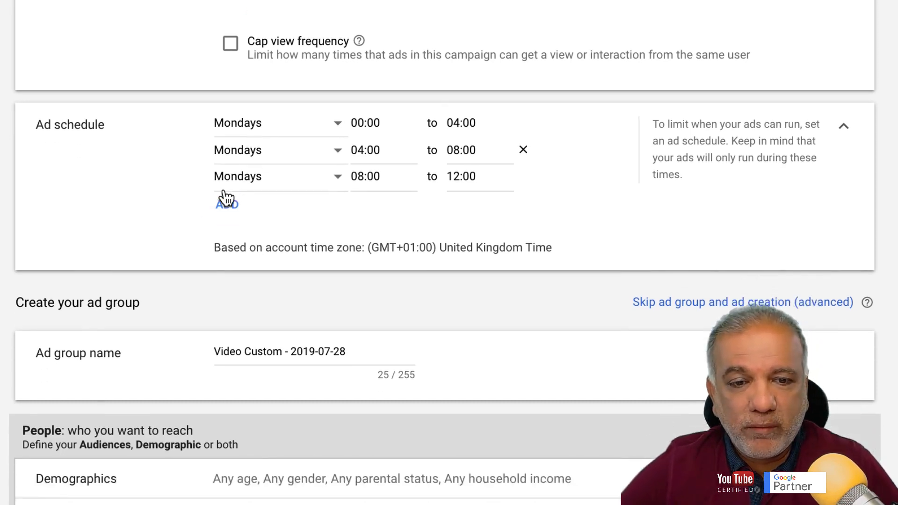